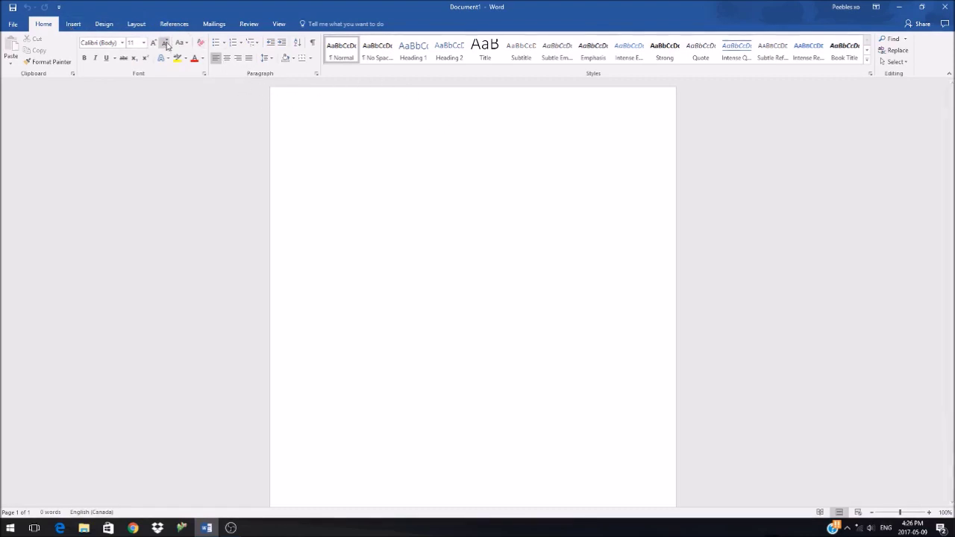
Insert the cliff drawing IMG_0604.JPG from the wof pics folder
left_click(78, 26)
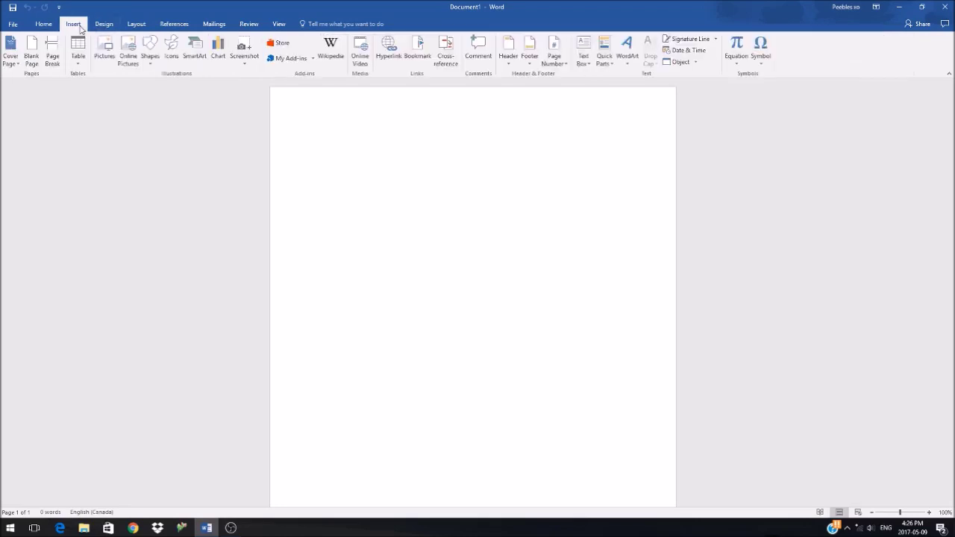
left_click(107, 64)
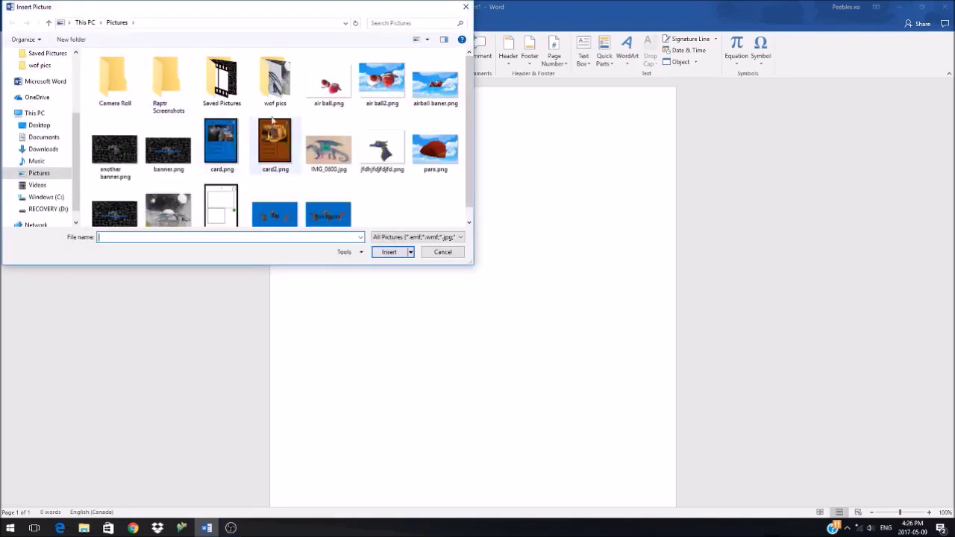
double_click(278, 90)
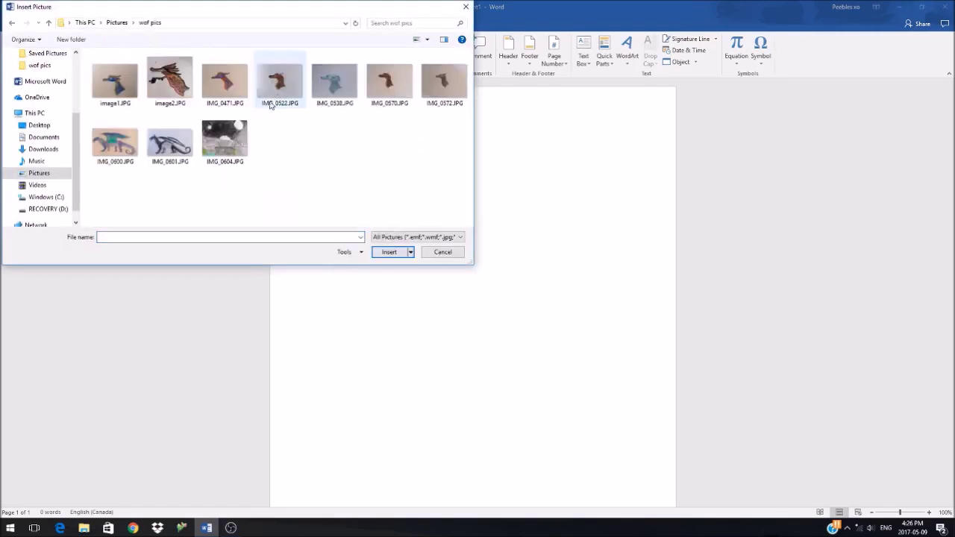
left_click(232, 152)
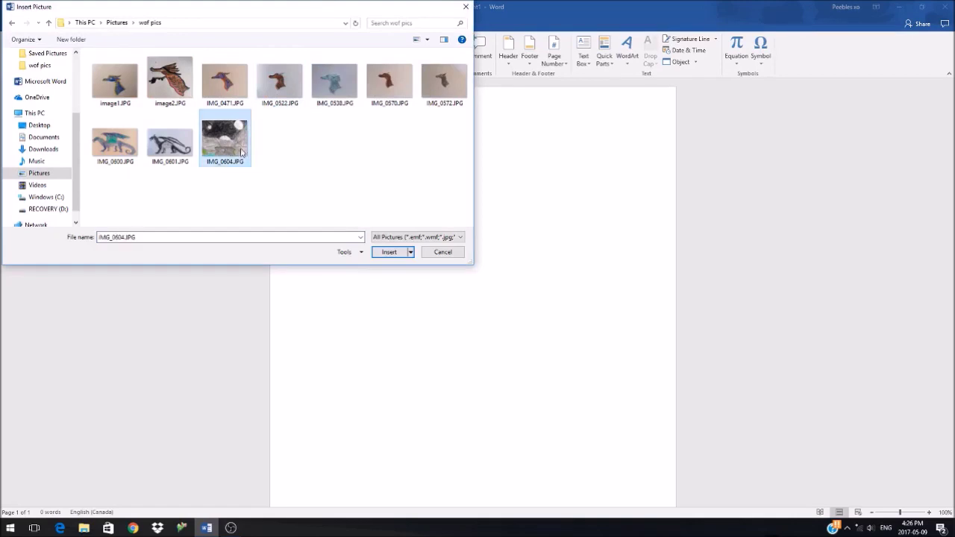
left_click(393, 251)
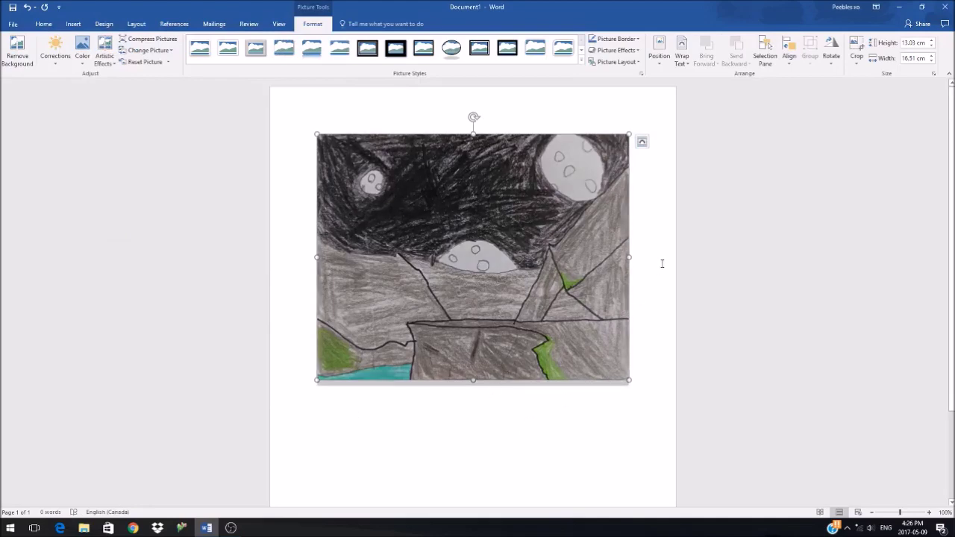
Cancel the accidental move so the cliff picture stays in place, then deselect it
scroll(667, 256, "down", 3)
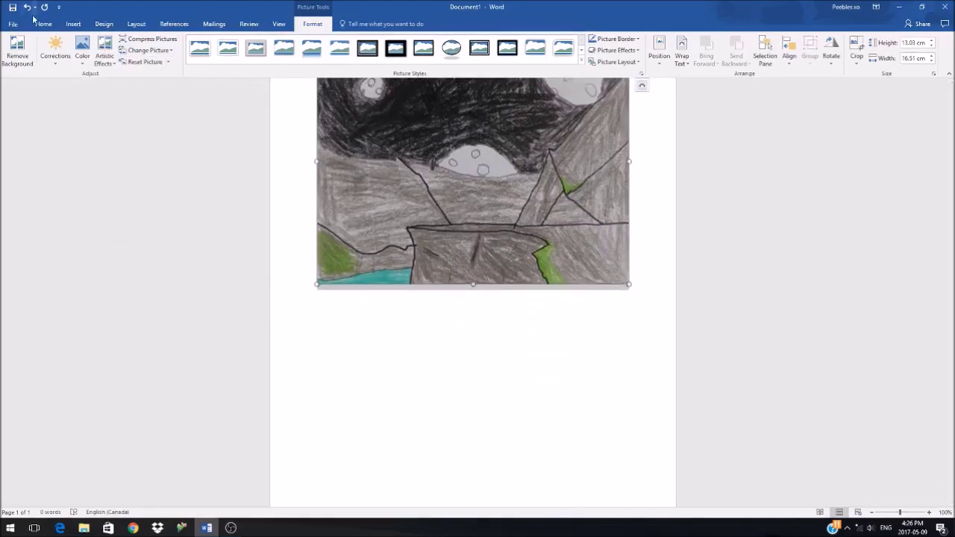
left_click_drag(419, 292, 407, 251)
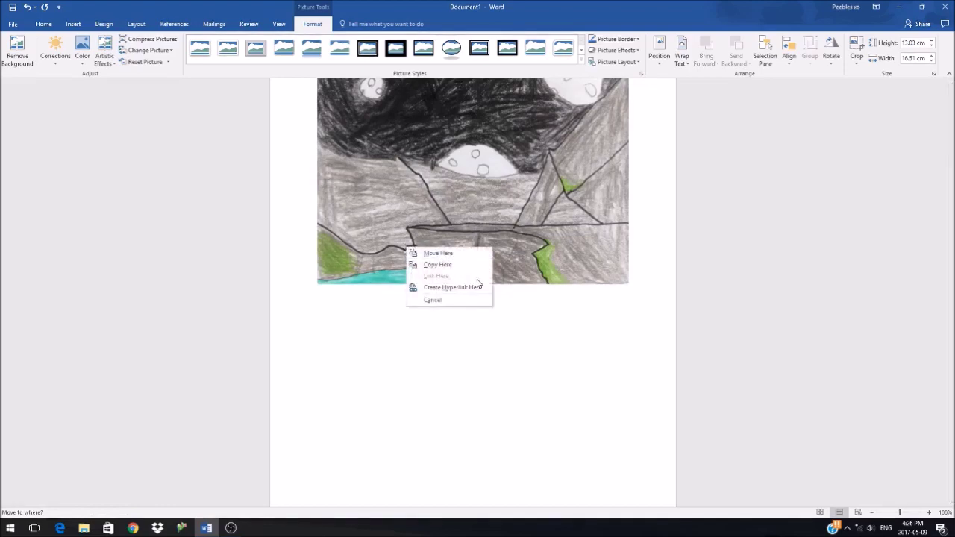
left_click(377, 360)
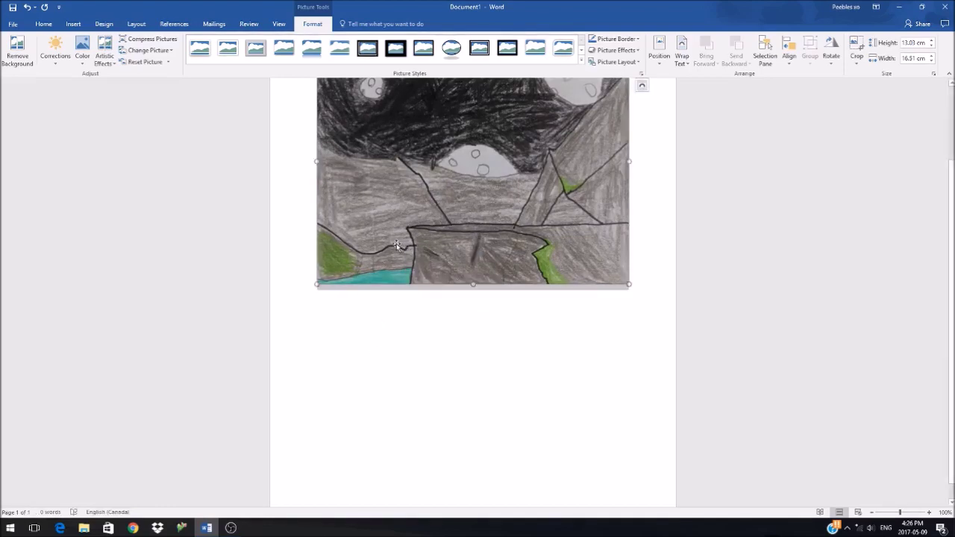
left_click(740, 303)
Set the cliff picture's text wrapping to Top and Bottom
right_click(513, 240)
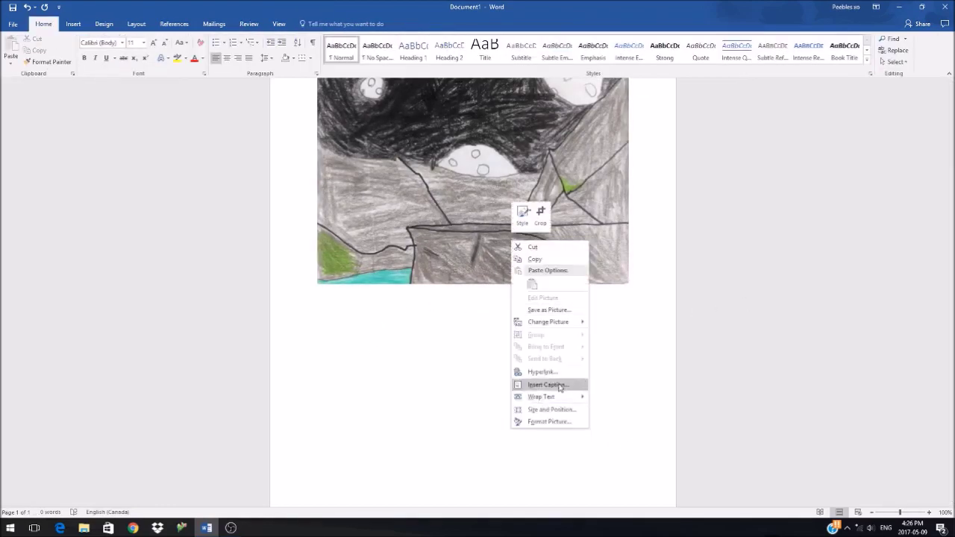
mouse_move(567, 404)
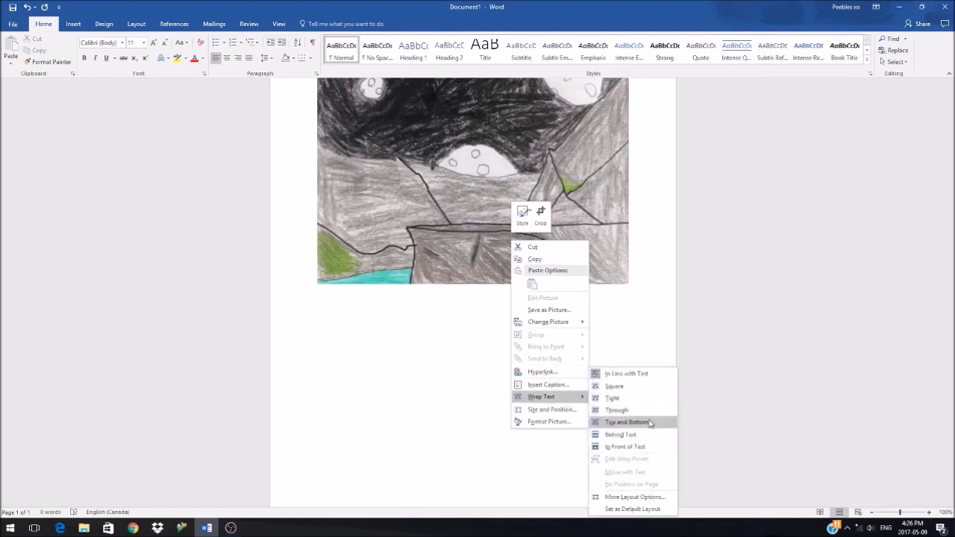
left_click(638, 412)
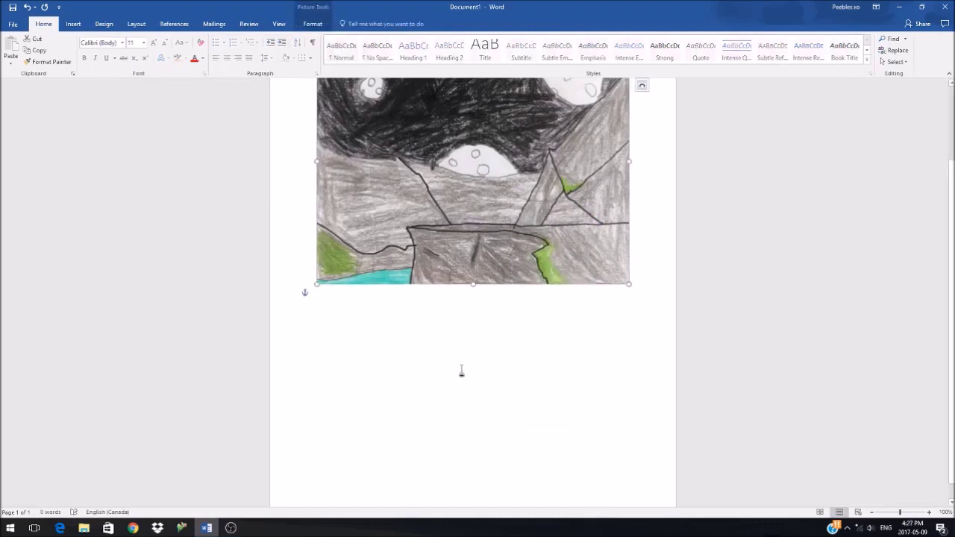
left_click(74, 25)
Insert the dragon drawing IMG_0600.JPG into the document
left_click(103, 49)
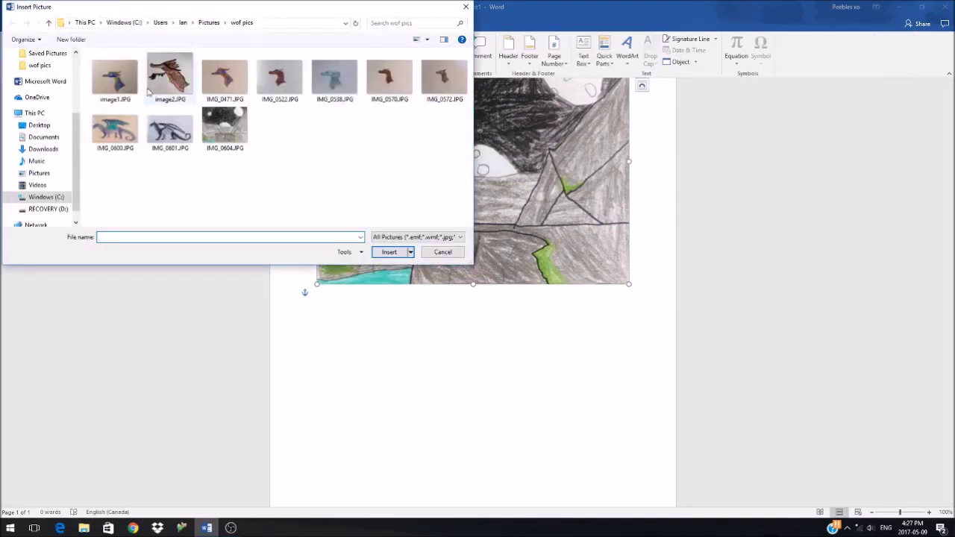
left_click(111, 139)
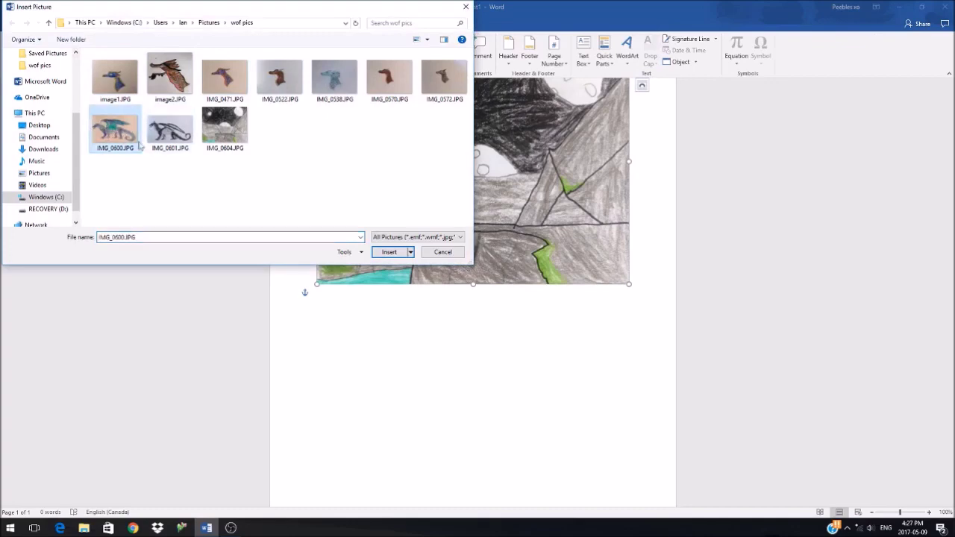
left_click(389, 251)
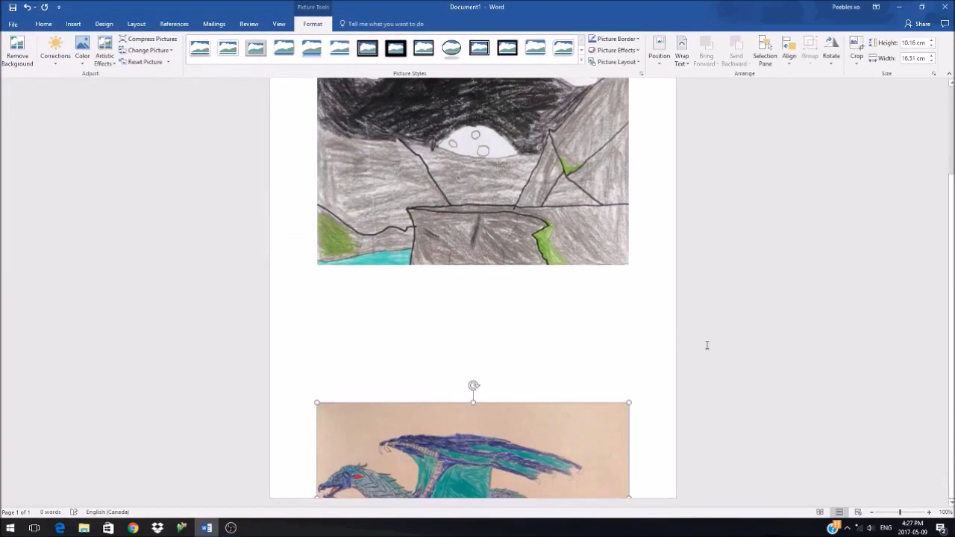
Wrap the dragon picture Top and Bottom and place it directly under the cliff picture
right_click(593, 467)
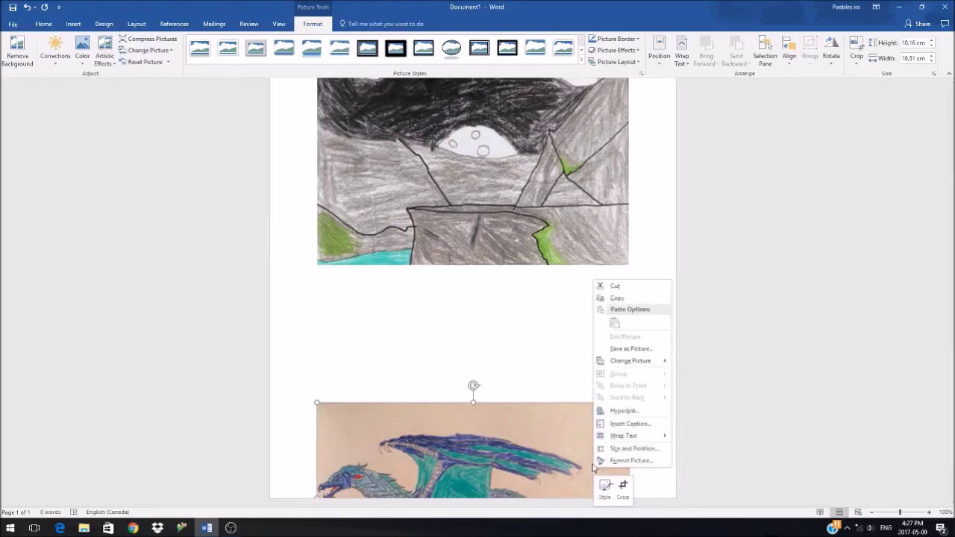
mouse_move(623, 435)
left_click(708, 422)
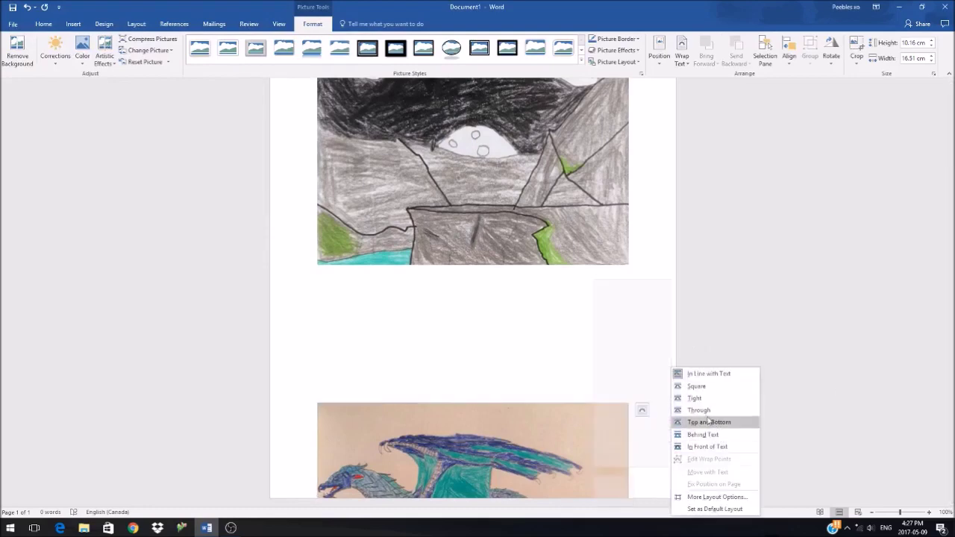
left_click(700, 410)
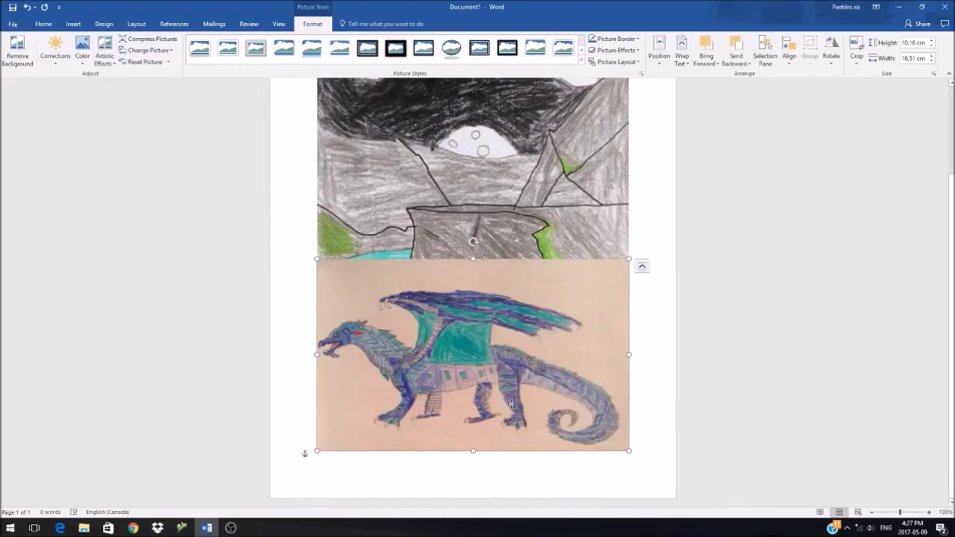
left_click_drag(511, 404, 531, 355)
right_click(532, 355)
Start Remove Background on the dragon picture and zoom in to see the magenta areas
key("Escape")
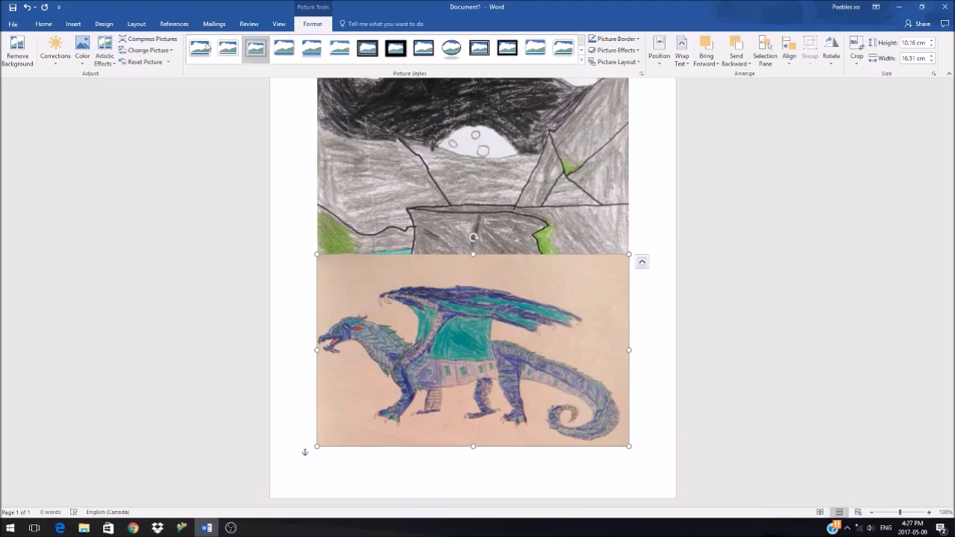
left_click(19, 65)
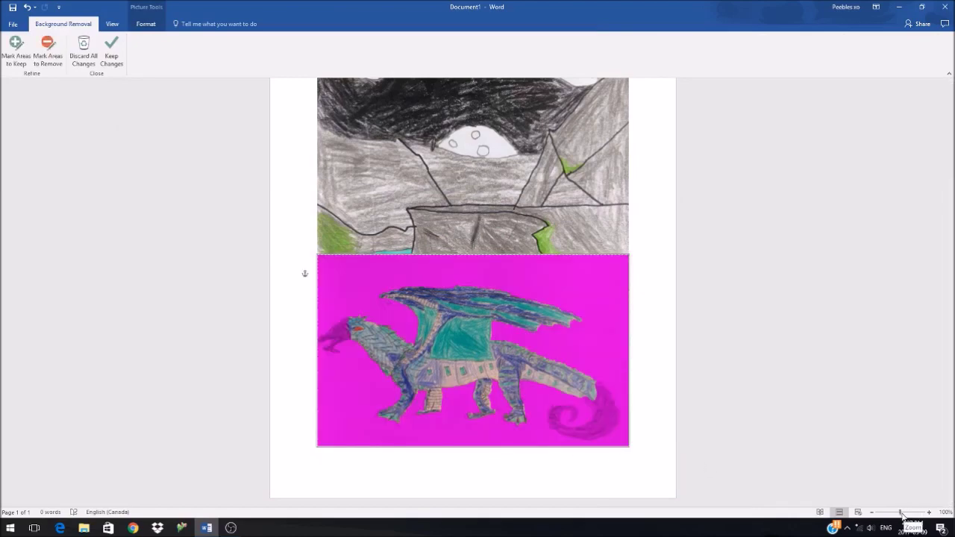
left_click_drag(901, 514, 908, 513)
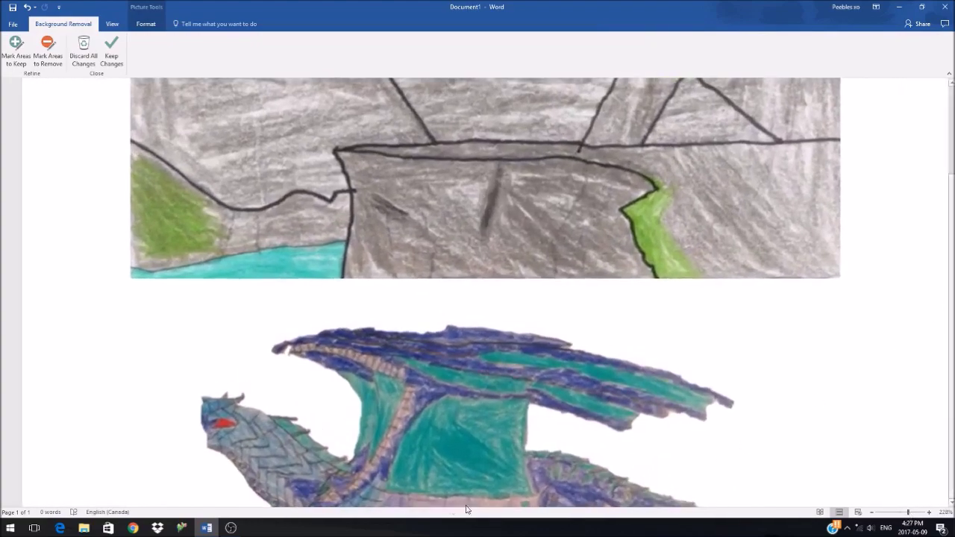
scroll(946, 224, "up", 10)
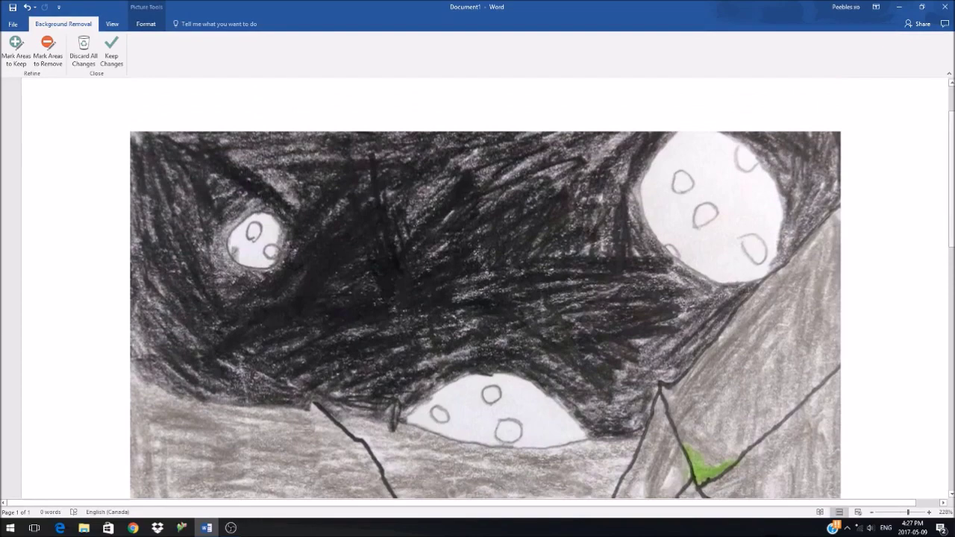
mouse_move(947, 224)
left_mouse_down()
mouse_move(933, 423)
mouse_move(933, 348)
mouse_move(937, 407)
left_mouse_up()
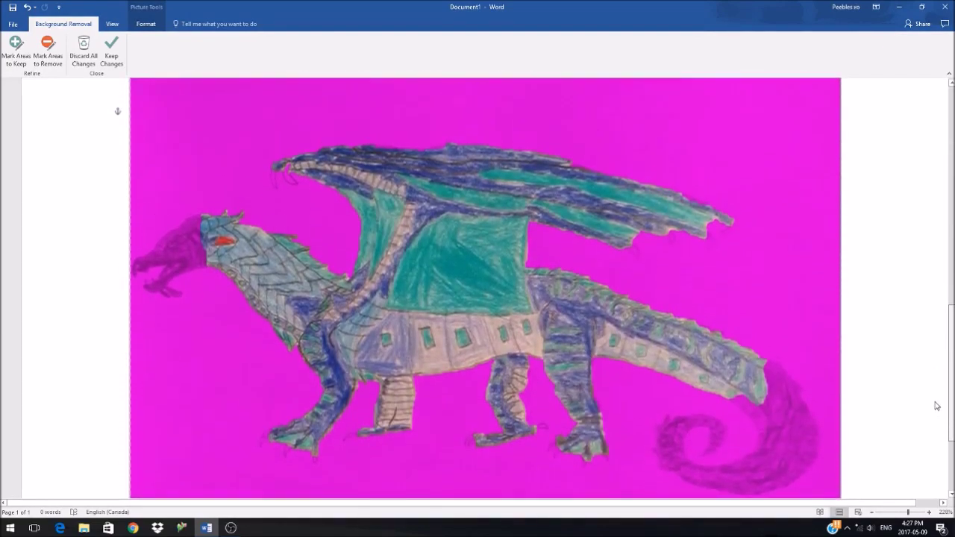
left_click(16, 53)
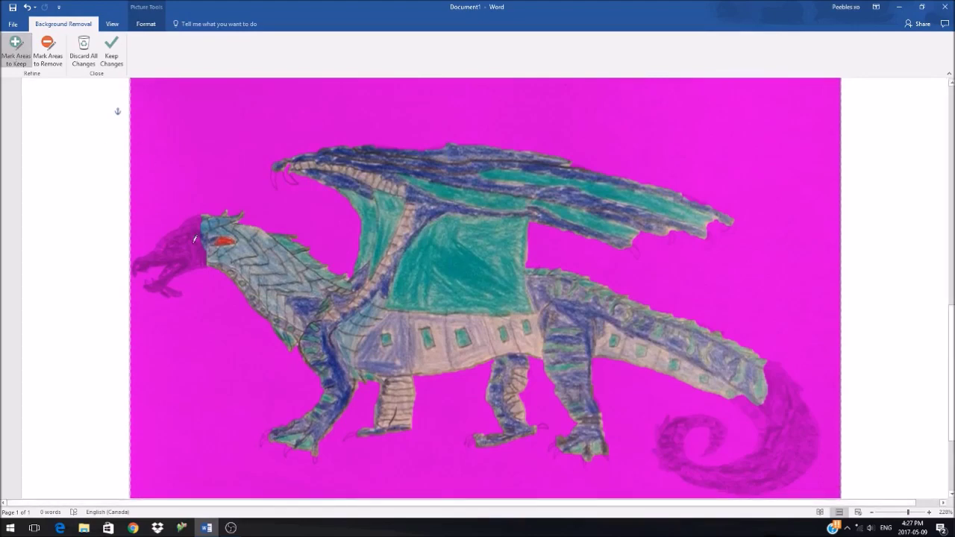
Mark the dragon's snout, wing claw, right wing tip and faded tail as areas to keep
left_click_drag(194, 245, 177, 244)
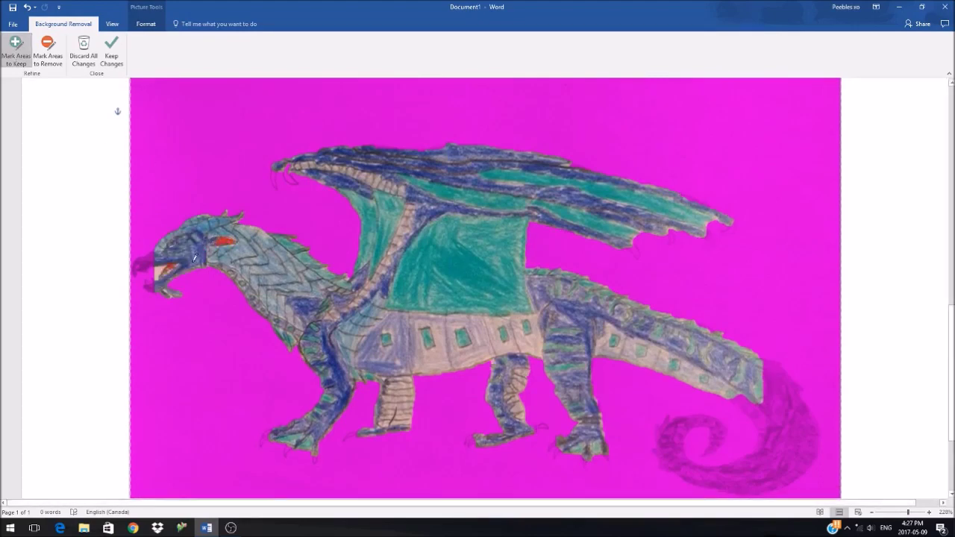
left_click_drag(180, 251, 159, 253)
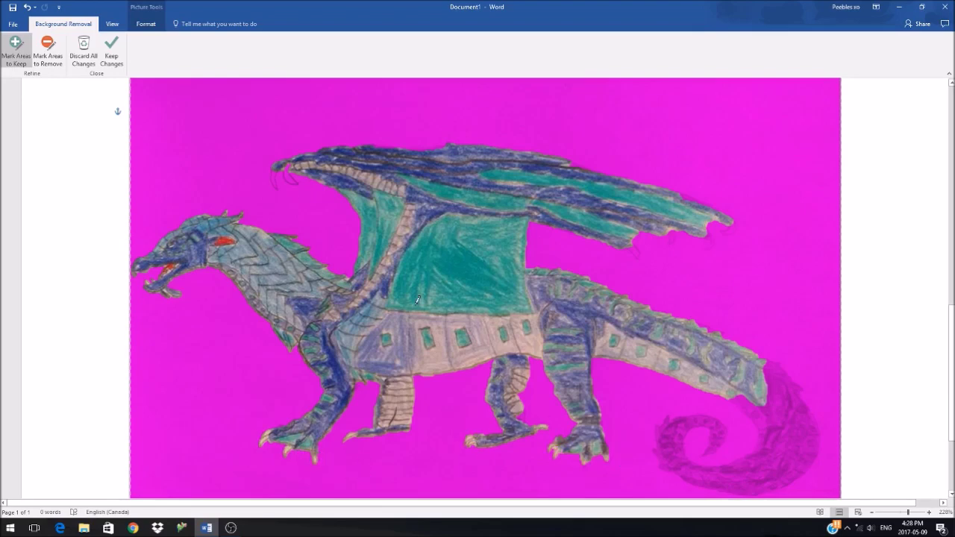
left_click(276, 176)
left_click(729, 251)
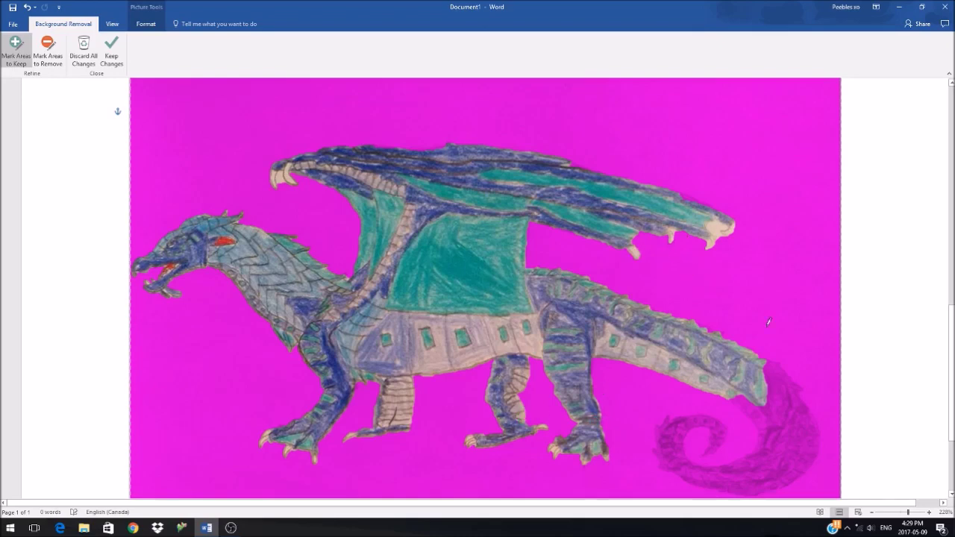
mouse_move(765, 379)
left_mouse_down()
mouse_move(750, 474)
mouse_move(658, 436)
mouse_move(685, 423)
mouse_move(716, 440)
left_mouse_up()
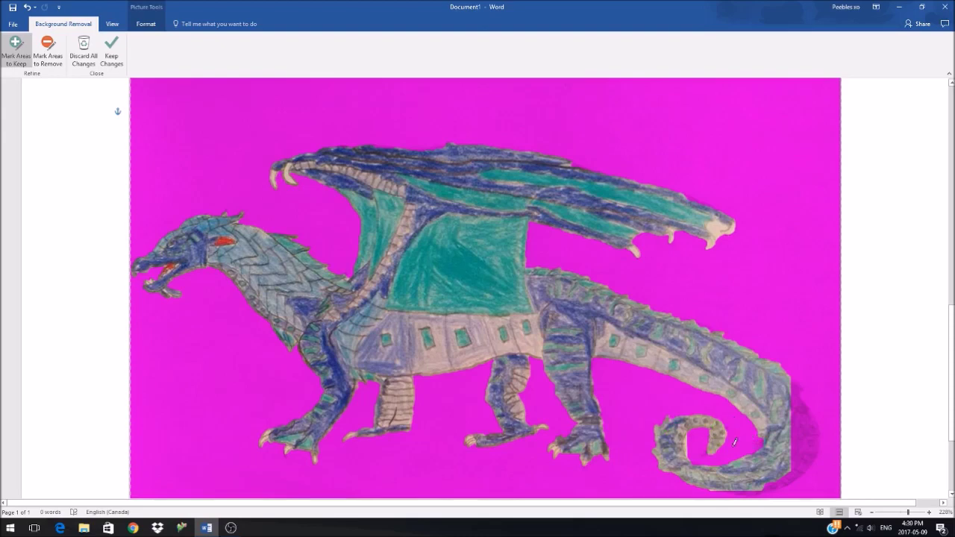
mouse_move(775, 439)
left_mouse_down()
mouse_move(802, 425)
mouse_move(815, 452)
left_mouse_up()
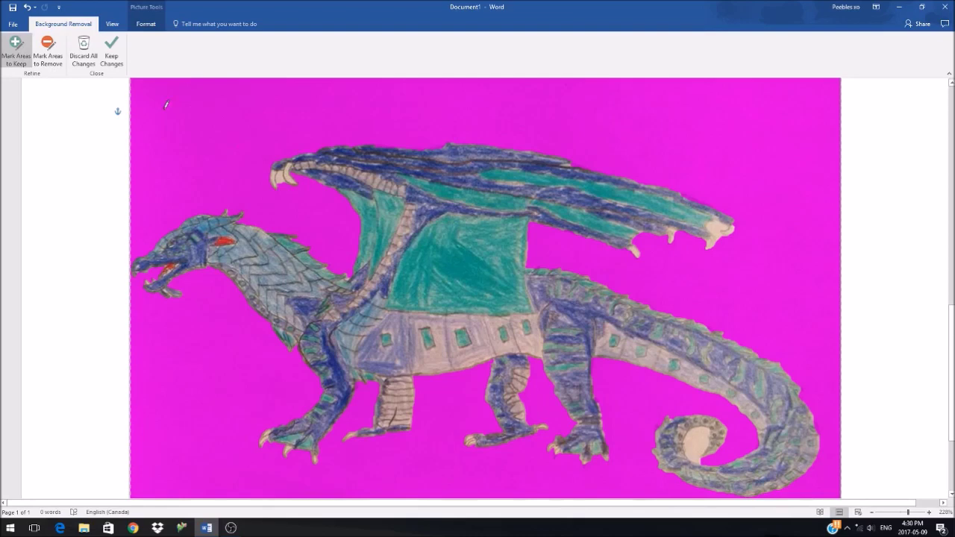
Mark part of the wing claw for removal and apply the background removal
left_click(47, 54)
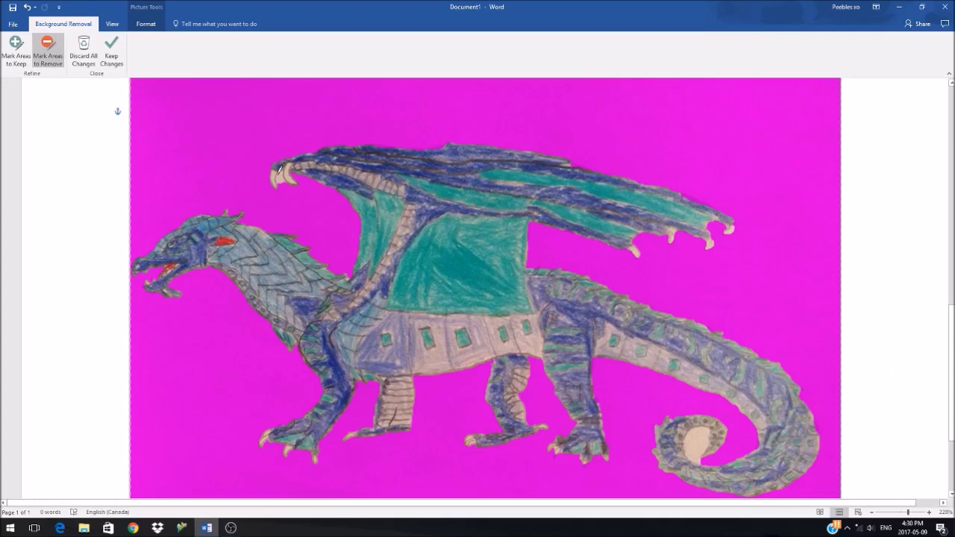
left_click(277, 176)
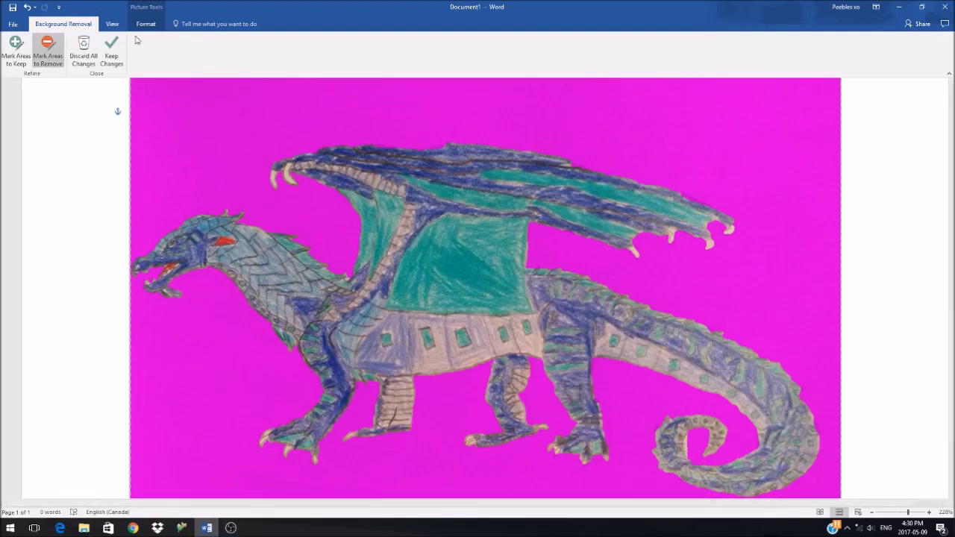
left_click(111, 60)
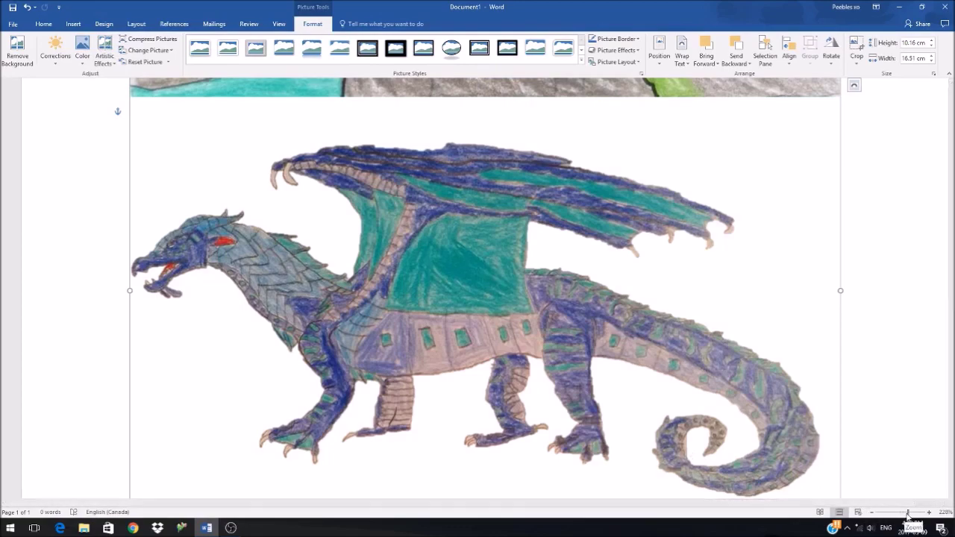
Adjust the document zoom to view the background-free dragon
left_click_drag(906, 512, 900, 514)
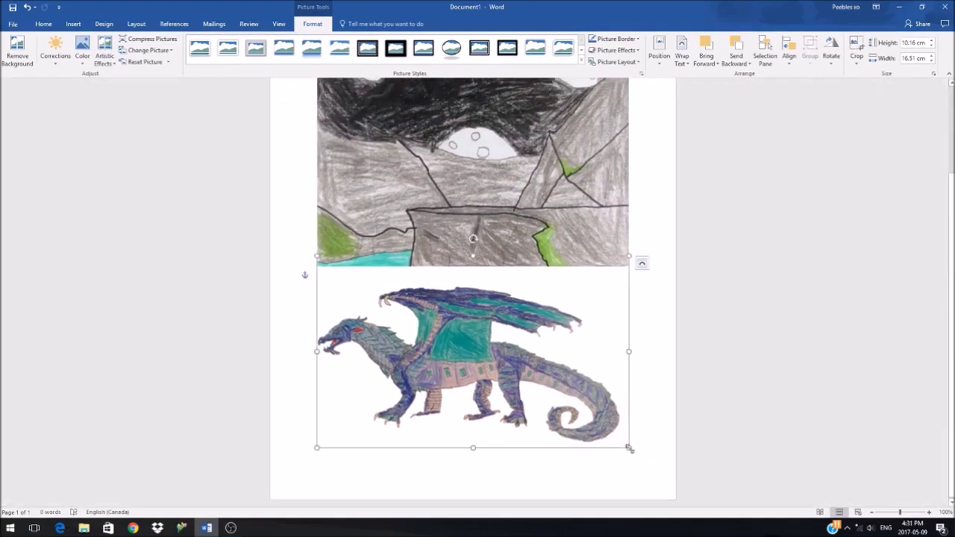
Shrink the dragon to 4.55 × 7.39 cm and perch it centred on the cliff ledge
left_click_drag(629, 448, 508, 373)
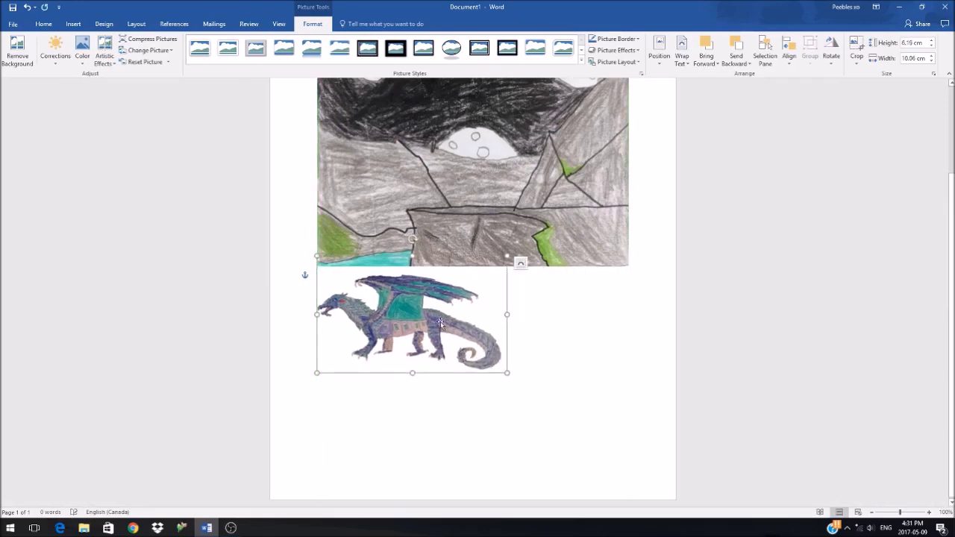
left_click_drag(427, 307, 501, 163)
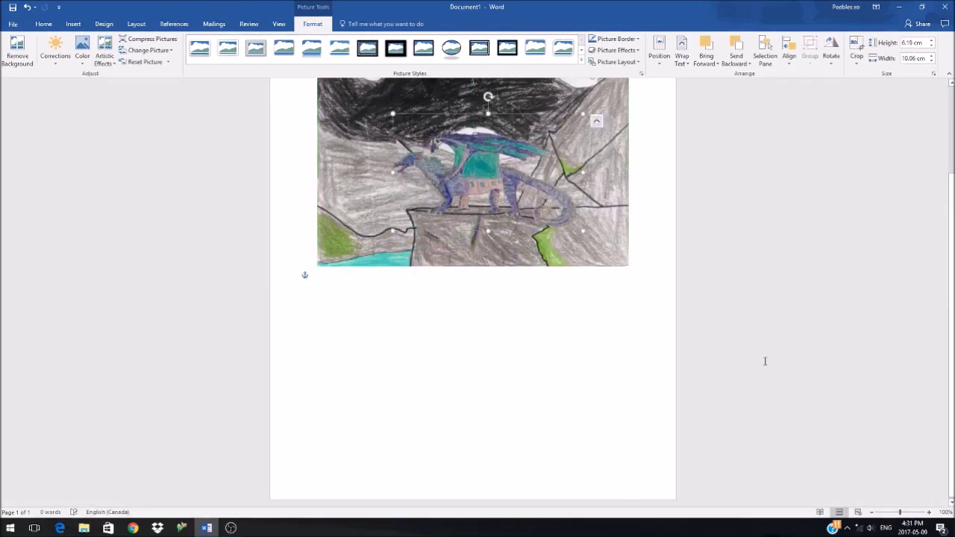
scroll(858, 406, "up", 2)
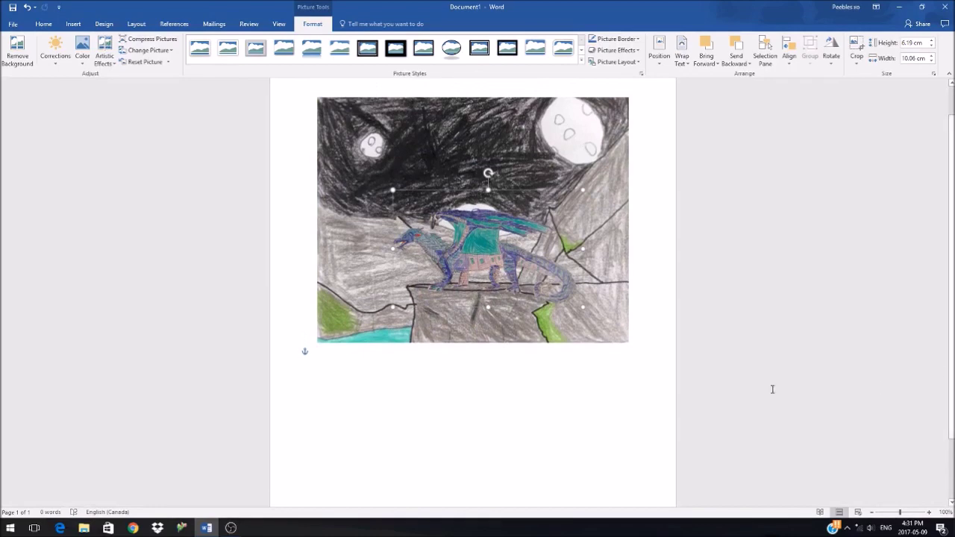
left_click_drag(584, 307, 532, 276)
left_click_drag(457, 244, 472, 267)
scroll(753, 351, "up", 1)
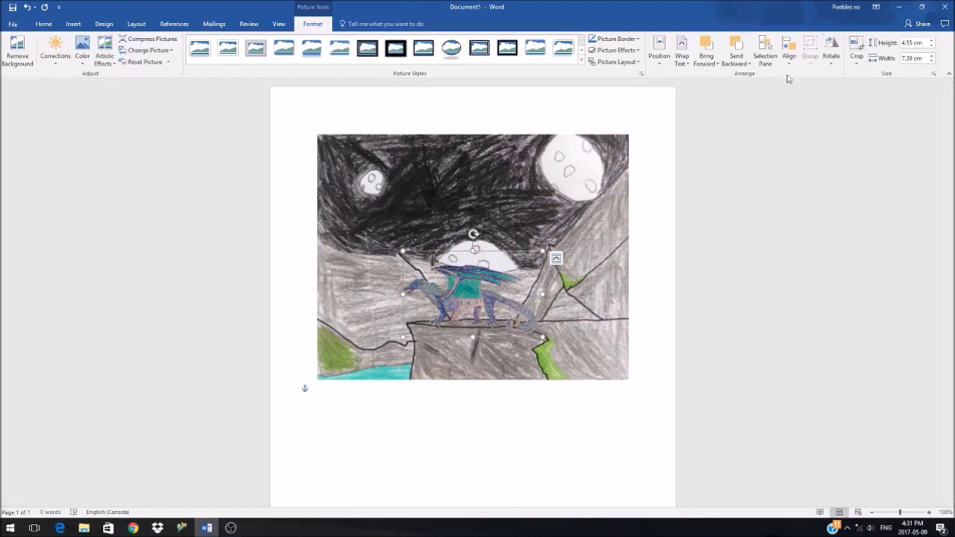
left_click(831, 49)
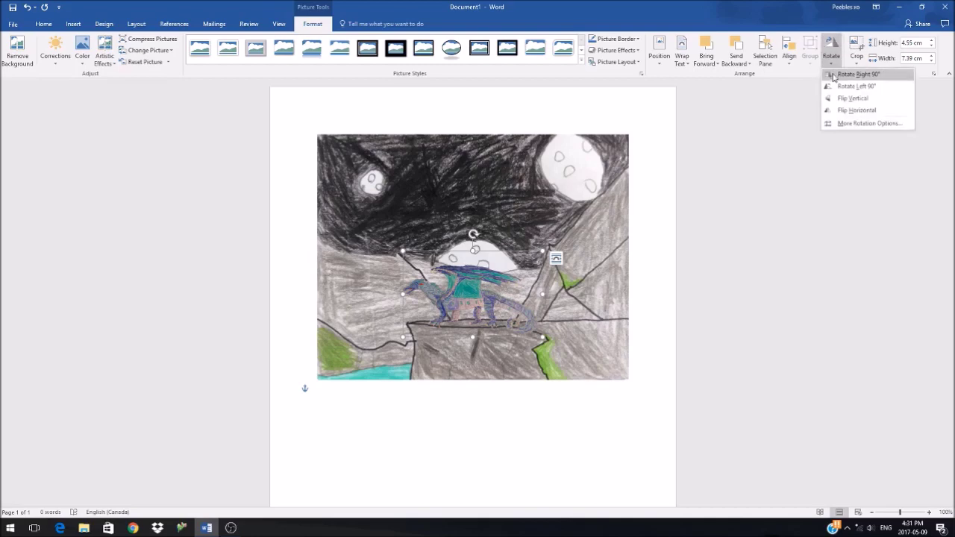
left_click(721, 198)
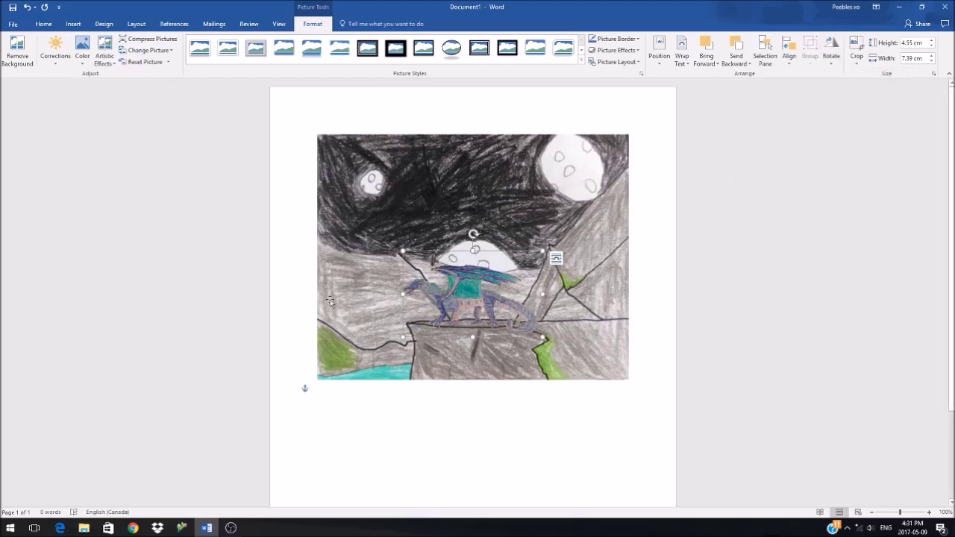
Insert a simple text box over the picture and type the signature 'Comet'
left_click(74, 24)
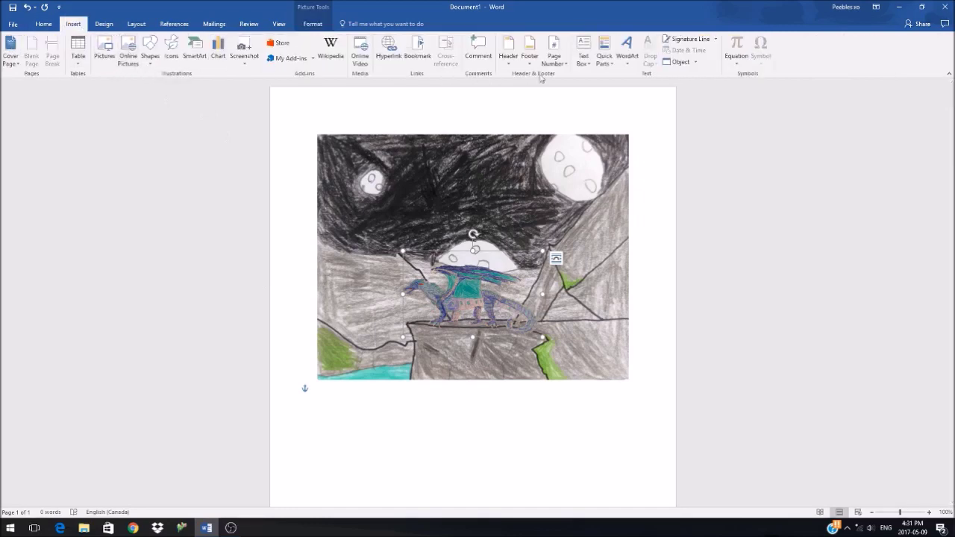
left_click(584, 56)
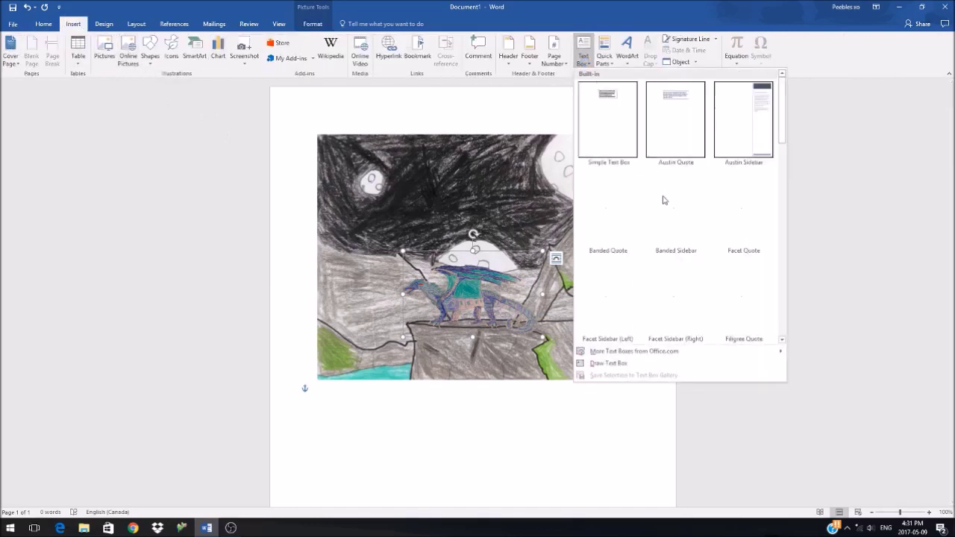
left_click(624, 145)
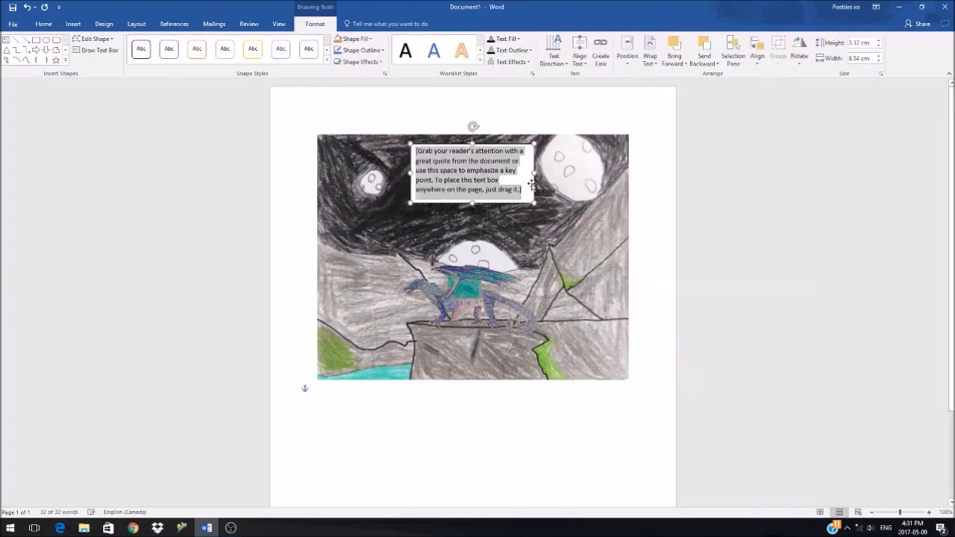
key("Delete")
type("c")
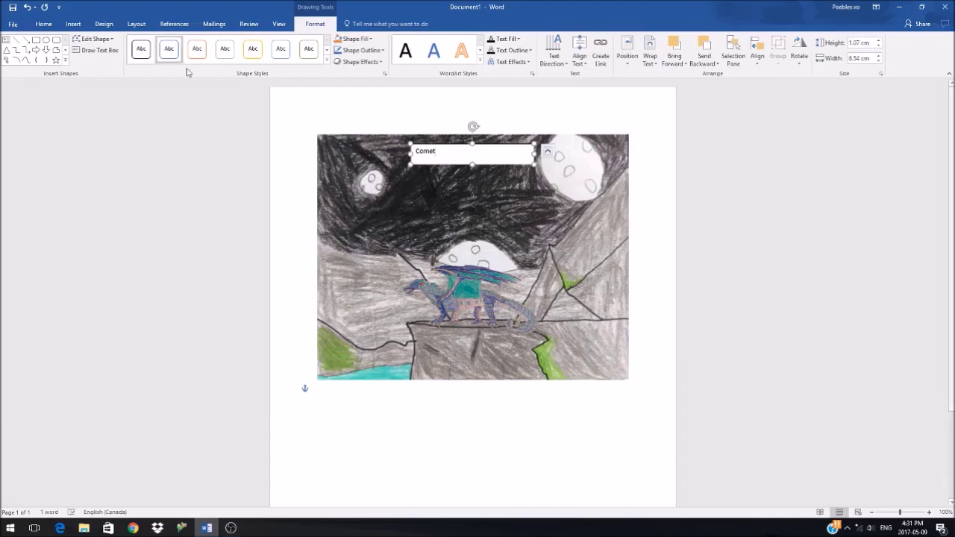
Set 'Comet' in Comic Sans MS and narrow its text box to fit the word
double_click(433, 153)
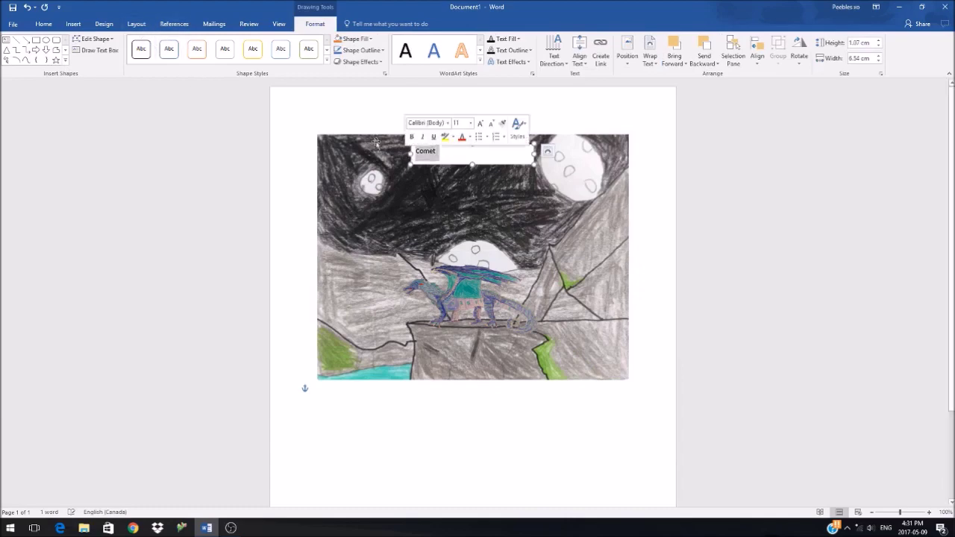
left_click(44, 24)
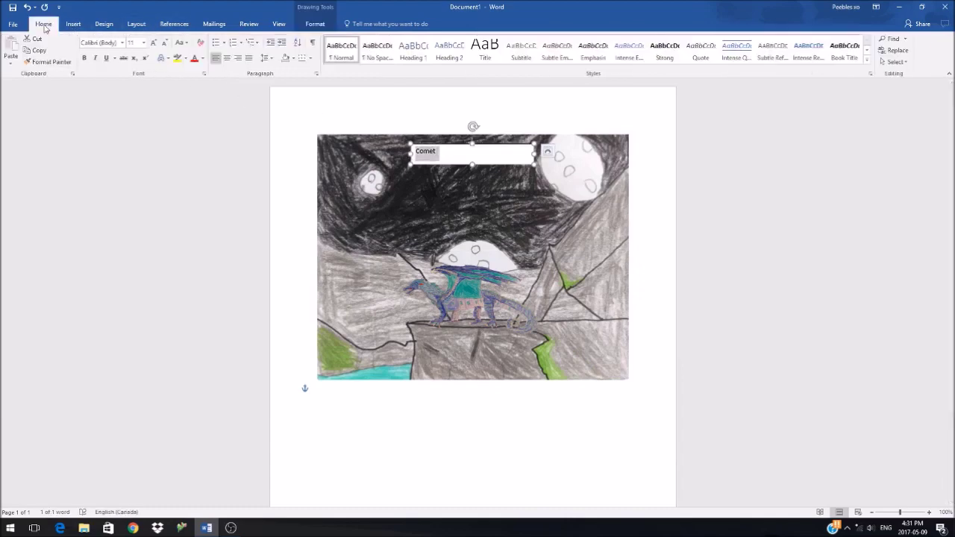
left_click(121, 43)
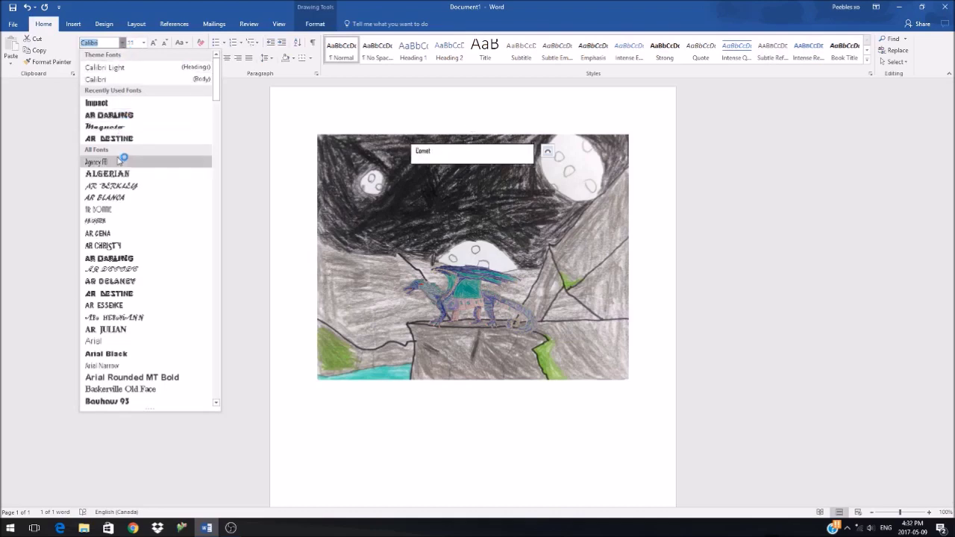
scroll(142, 313, "down", 5)
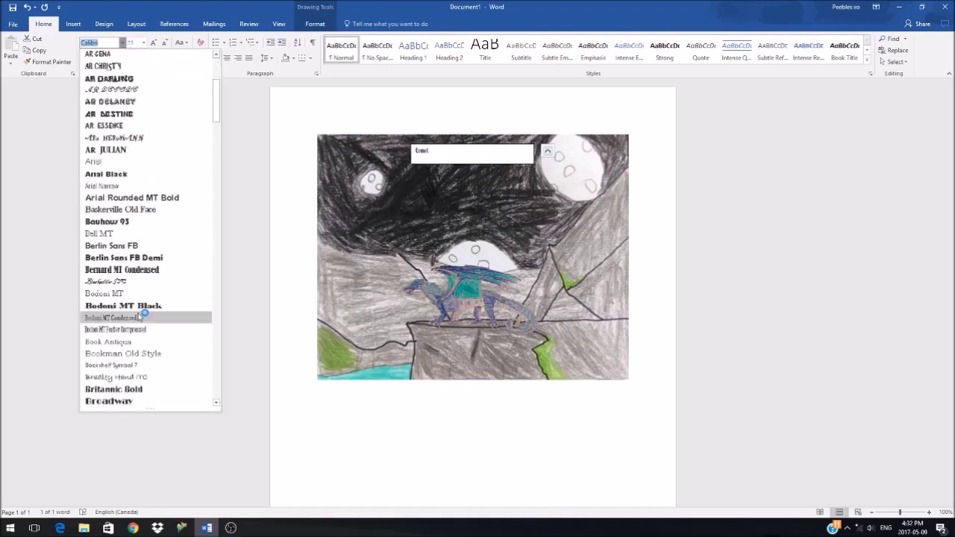
scroll(140, 317, "down", 4)
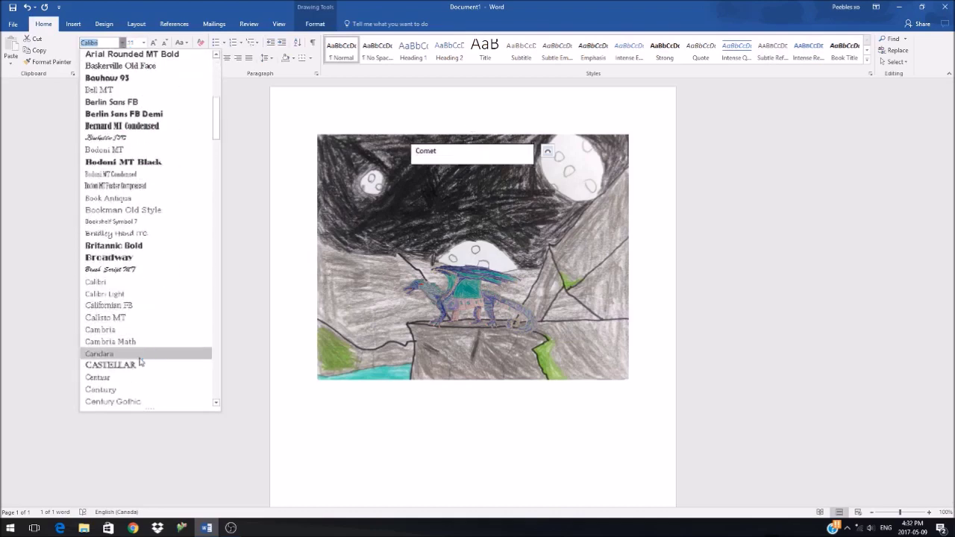
left_click(125, 353)
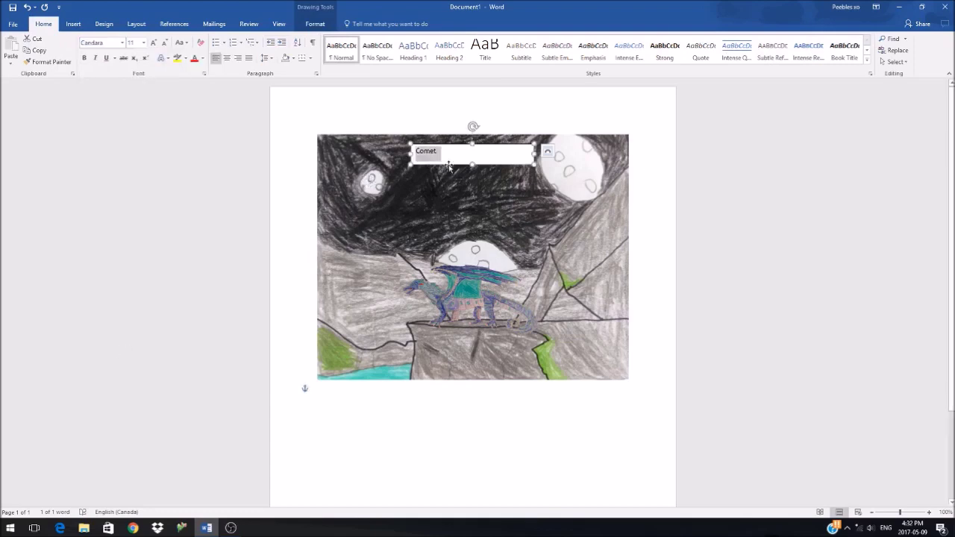
left_click(122, 42)
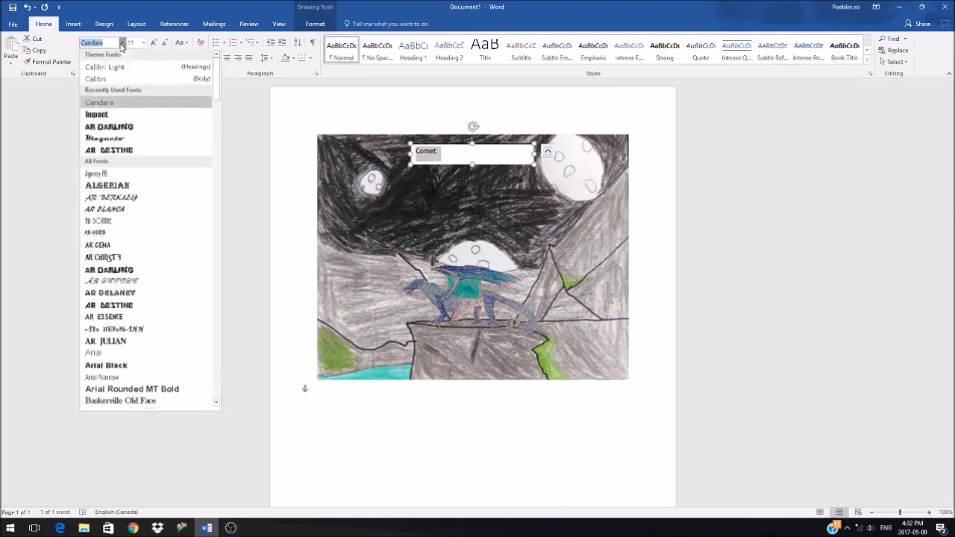
scroll(123, 221, "down", 10)
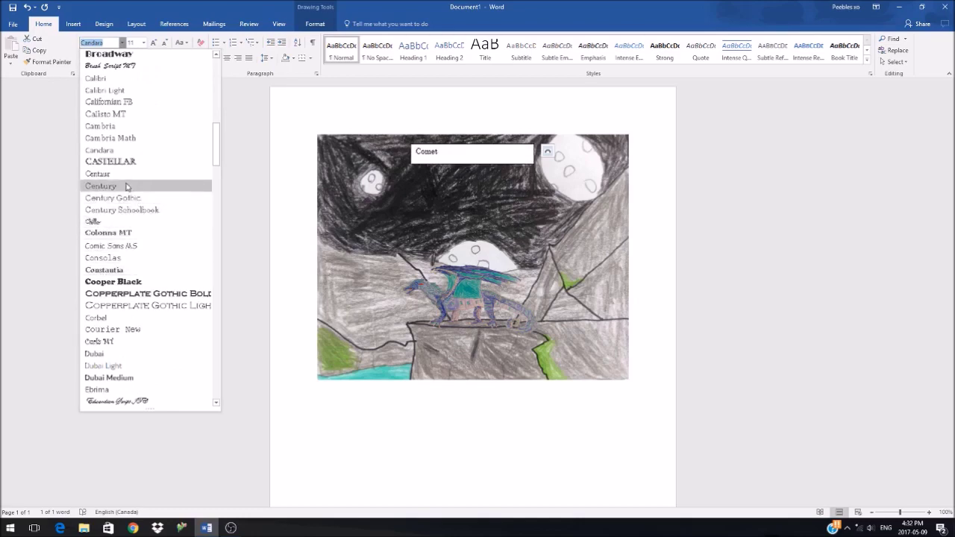
left_click(124, 247)
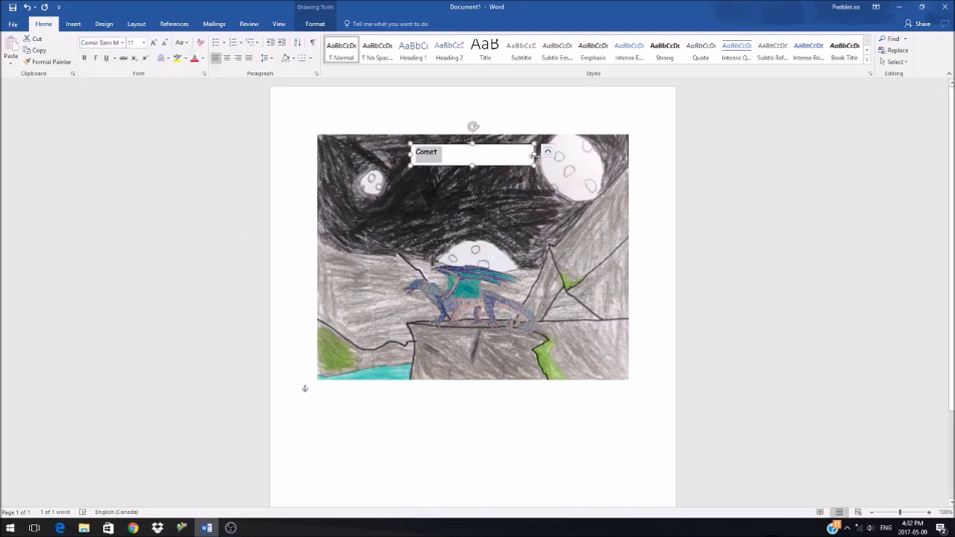
left_click_drag(532, 155, 450, 155)
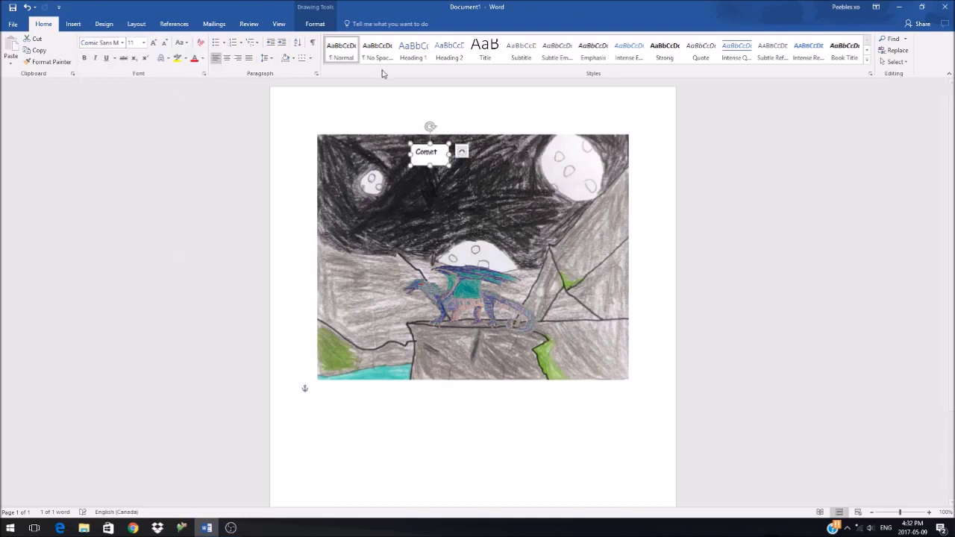
Give the Comet box no fill and no outline, and move it to the picture's bottom-right corner
left_click(315, 24)
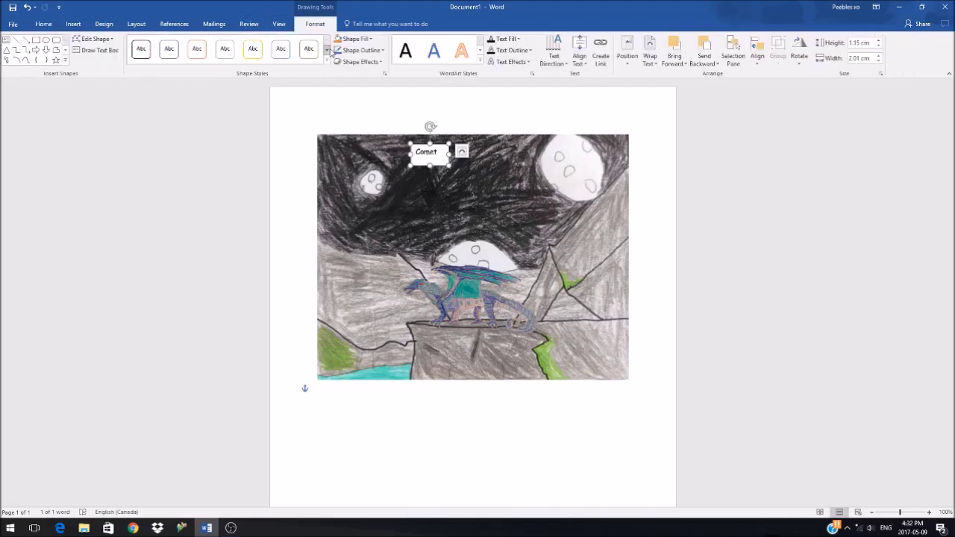
left_click(363, 39)
left_click(369, 127)
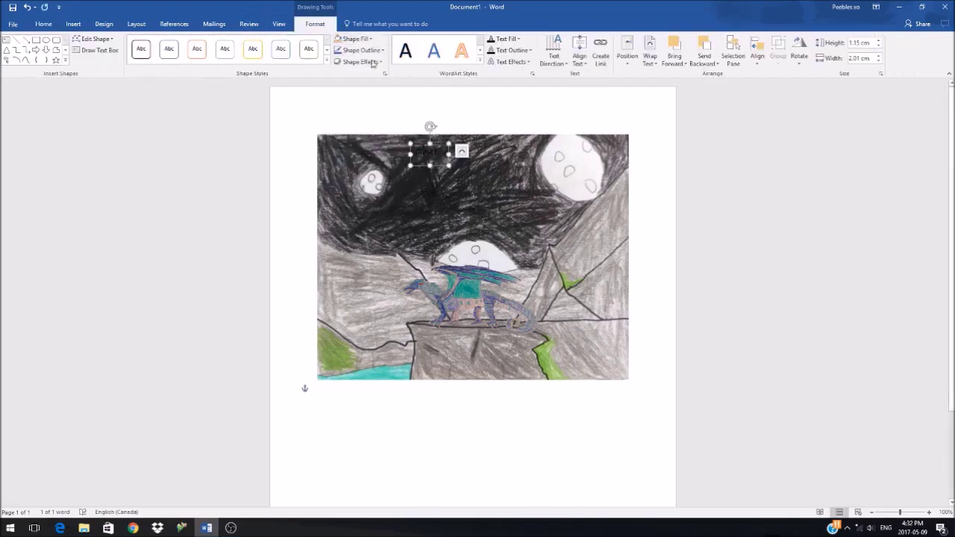
left_click(361, 50)
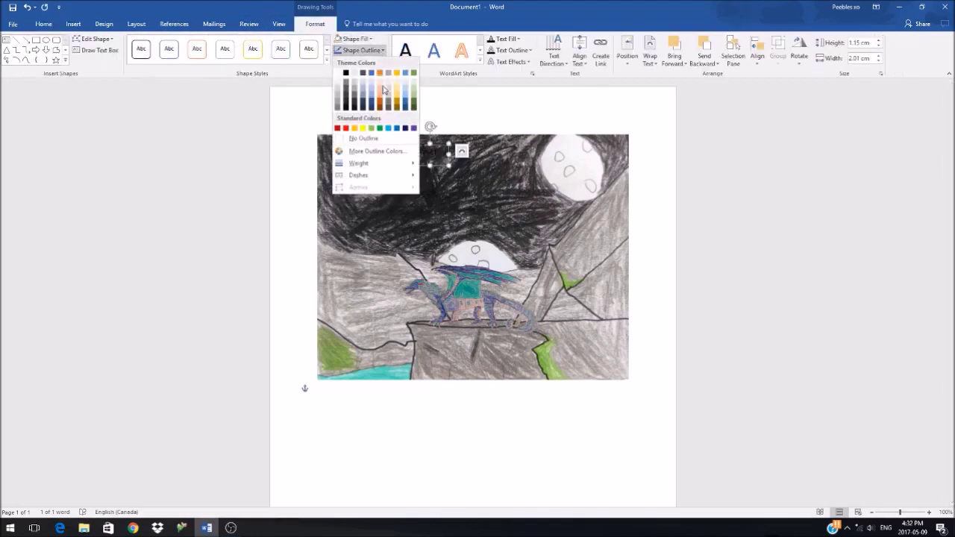
left_click(365, 139)
left_click_drag(435, 143, 629, 365)
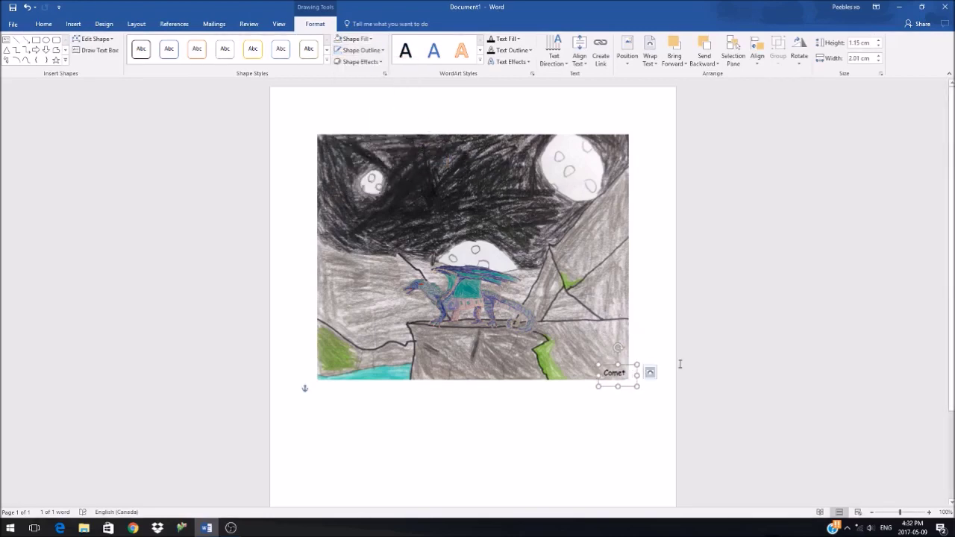
Select the drawing and the Comet signature together for grouping
left_click(738, 356)
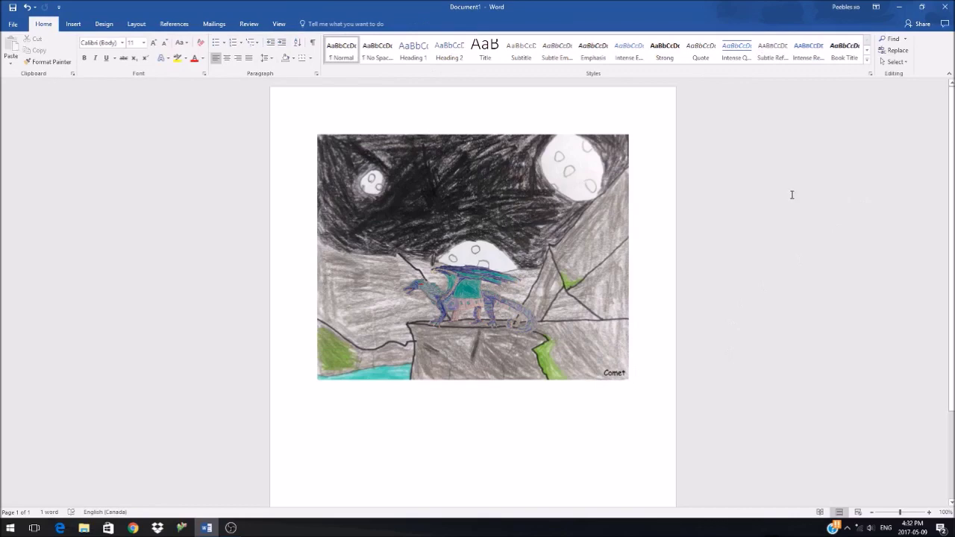
left_click(894, 62)
left_click(869, 87)
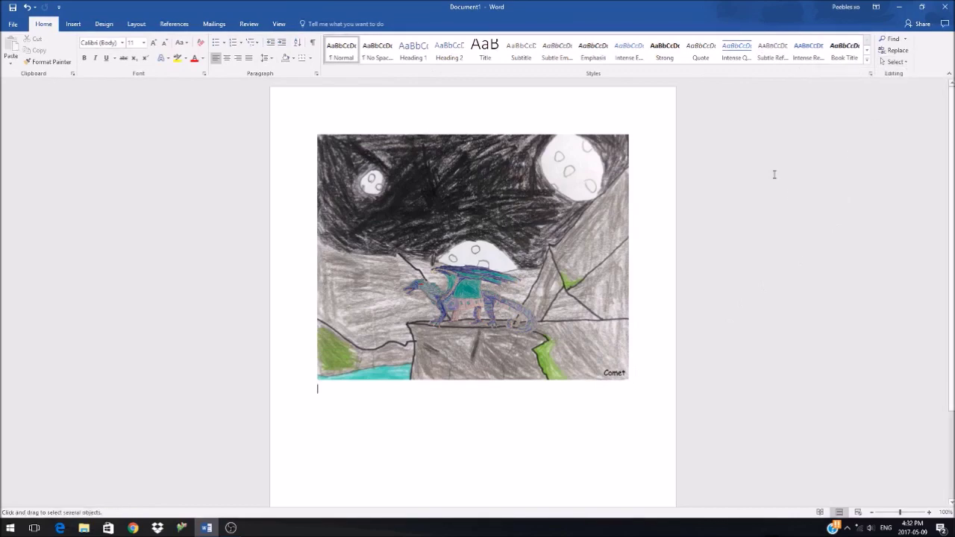
left_click_drag(661, 408, 270, 97)
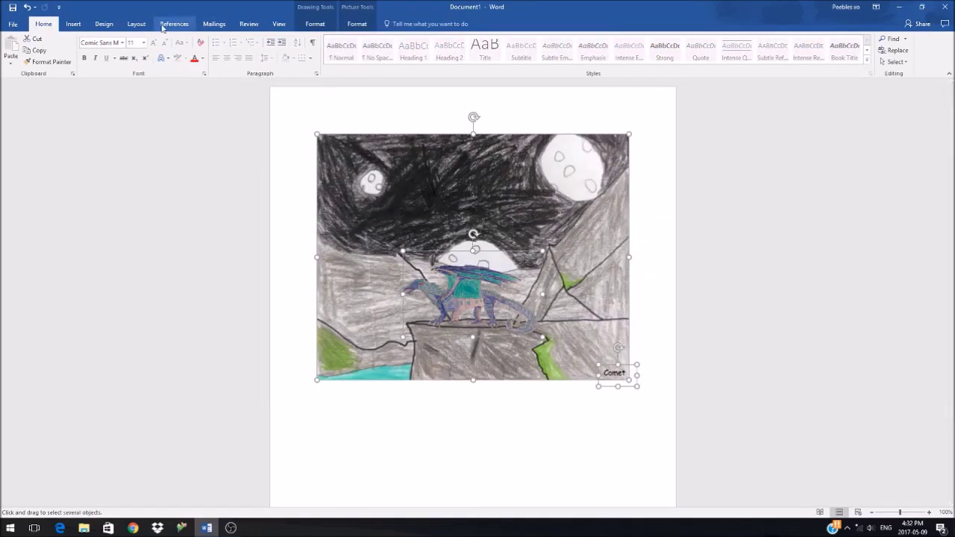
left_click(135, 24)
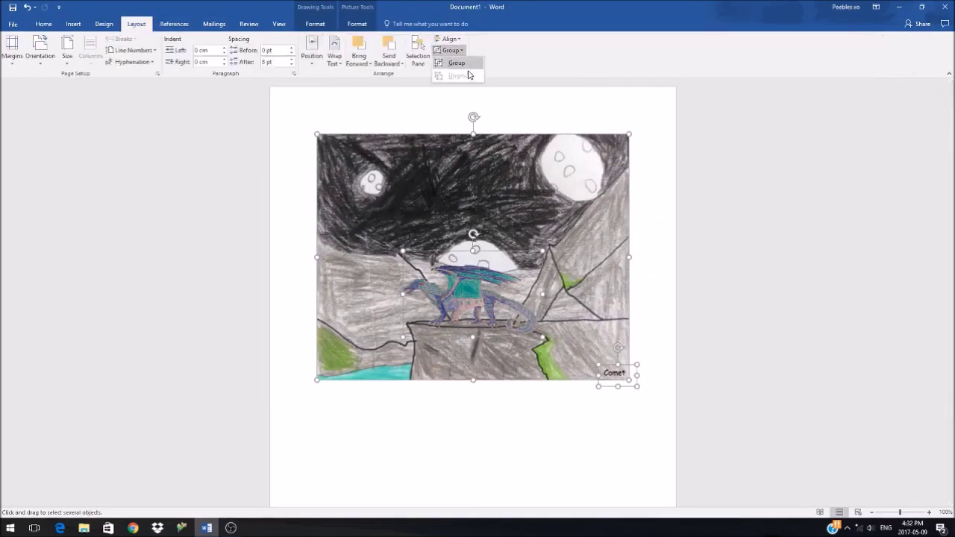
Cut the grouped drawing and paste it back as a single picture
right_click(445, 238)
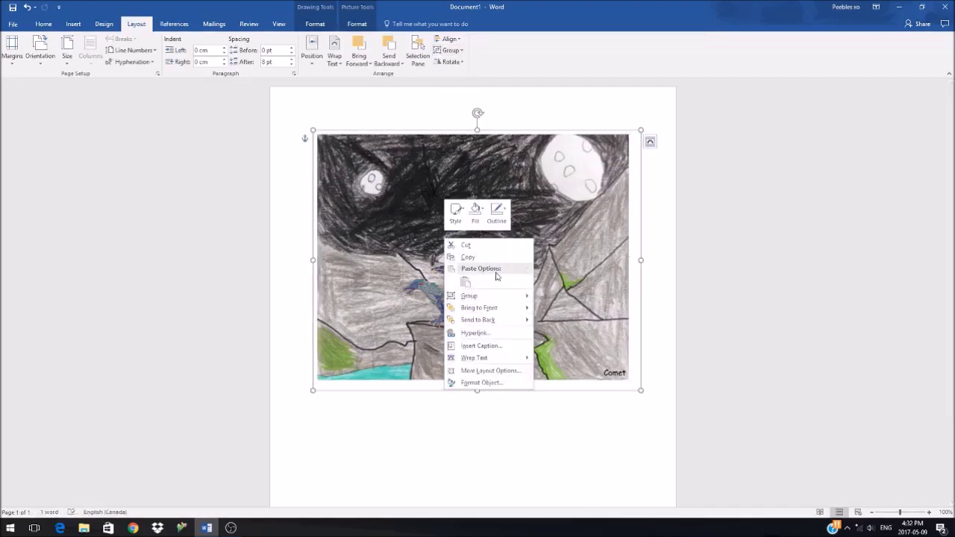
left_click(466, 246)
right_click(340, 155)
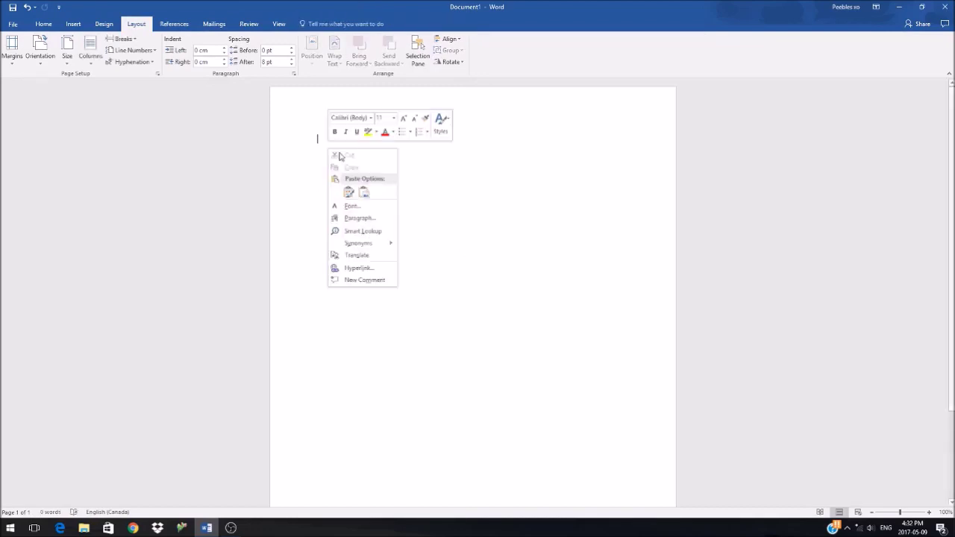
left_click(364, 192)
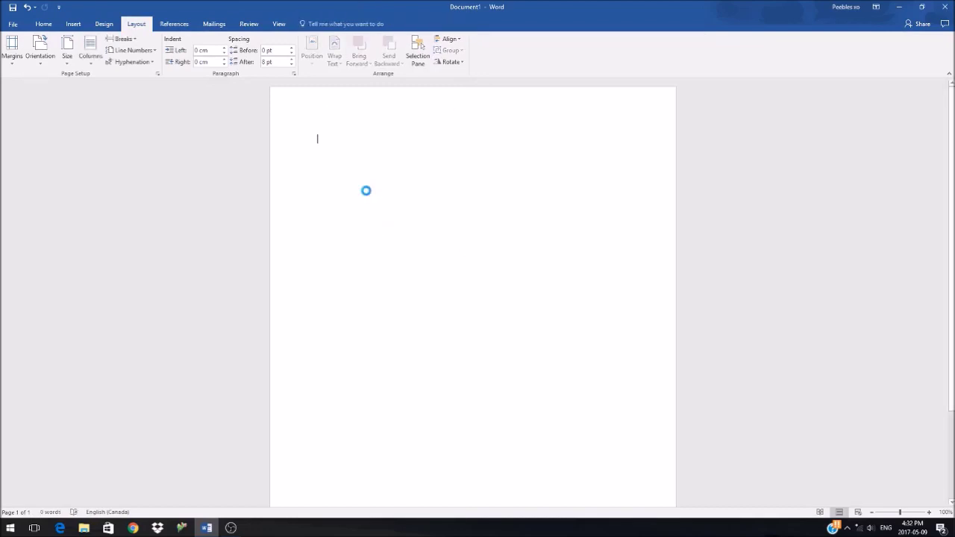
Save the picture as the PNG 'SeaWing on cliff' in Pictures
right_click(474, 288)
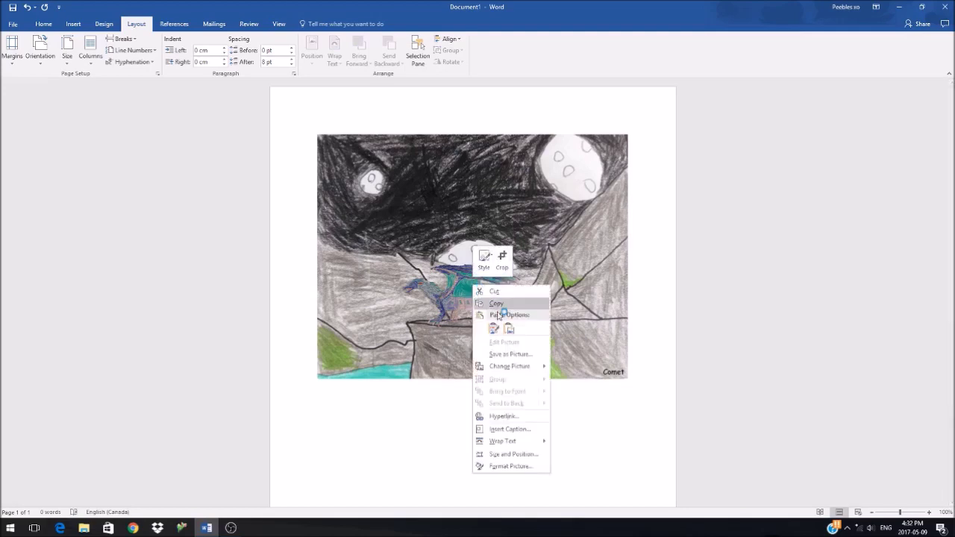
left_click(519, 355)
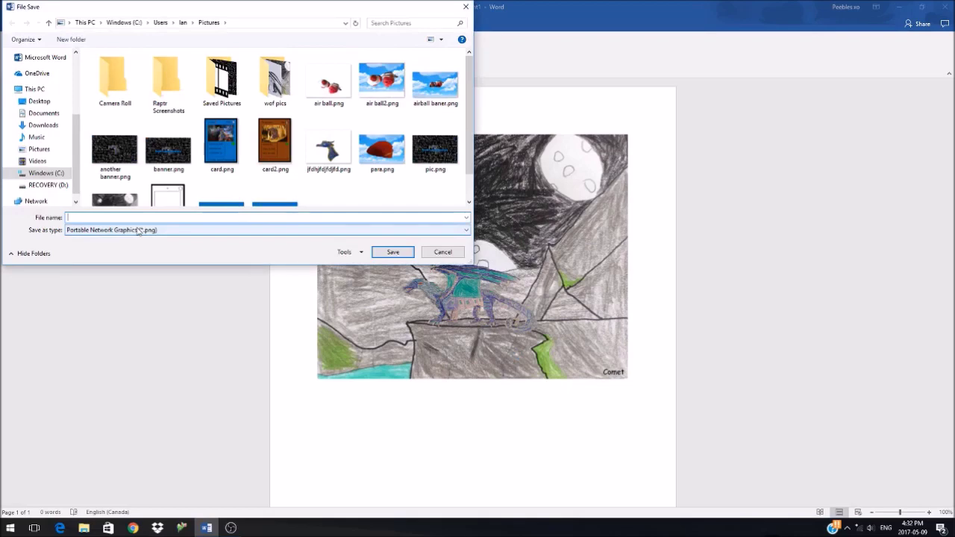
left_click(139, 230)
left_click(134, 217)
type("SeaWing on cliff")
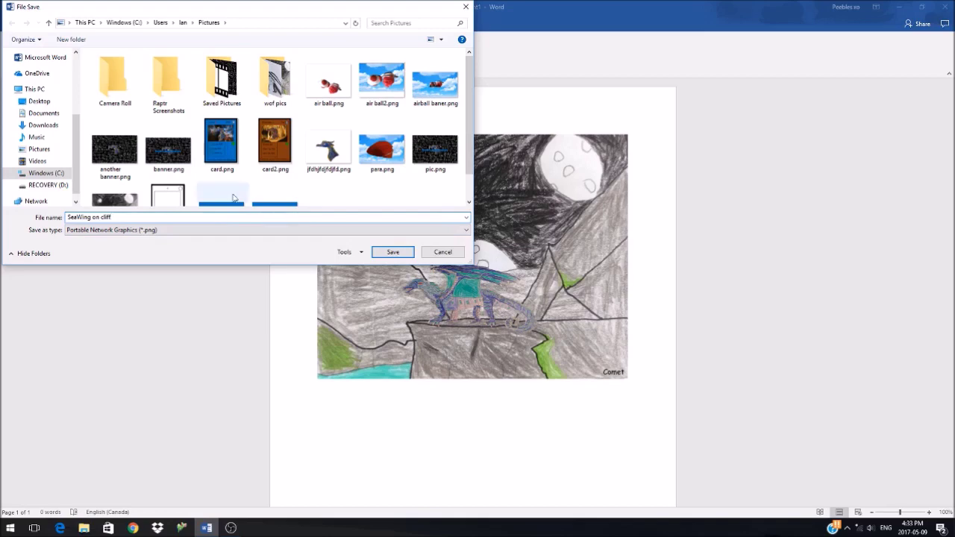
left_click(389, 253)
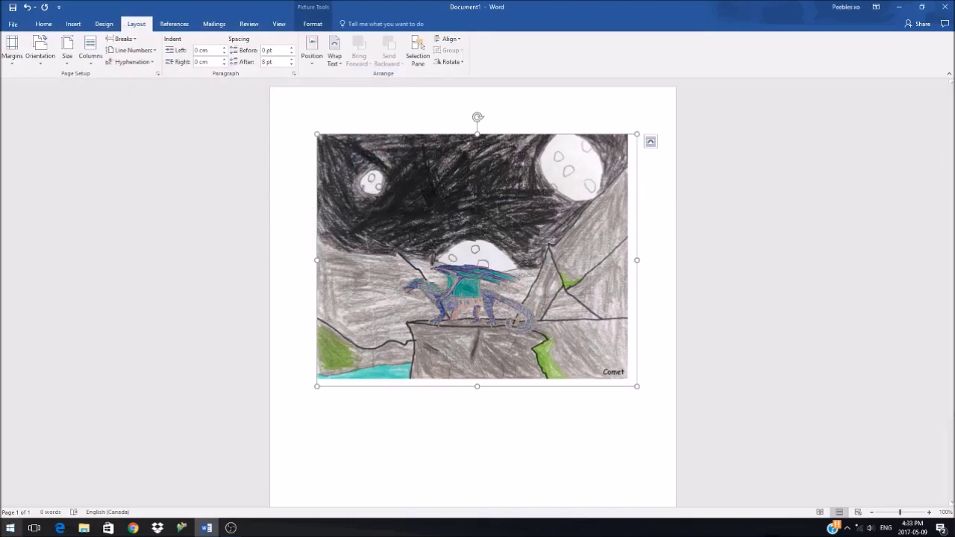
Open SeaWing on cliff.png from File Explorer's recent files in Paint
left_click(84, 528)
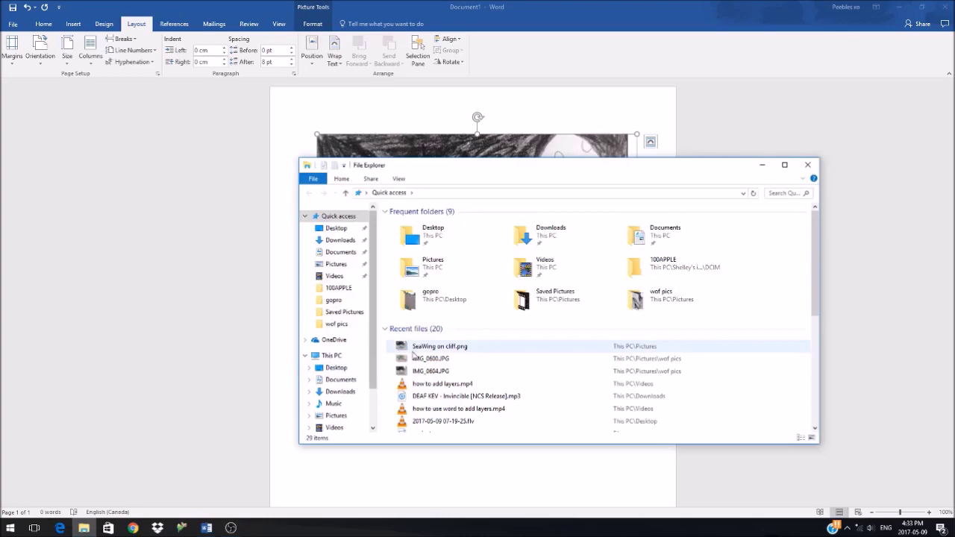
right_click(423, 349)
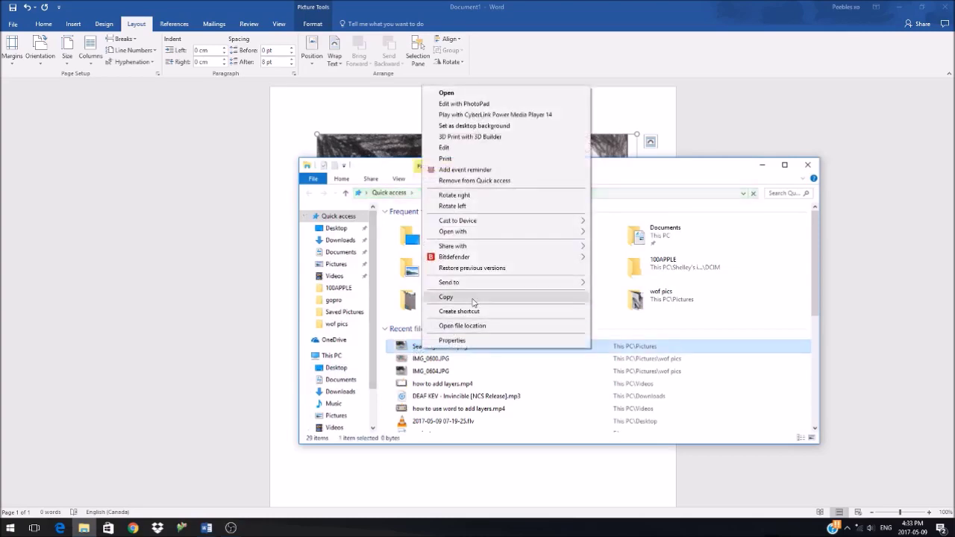
left_click(446, 148)
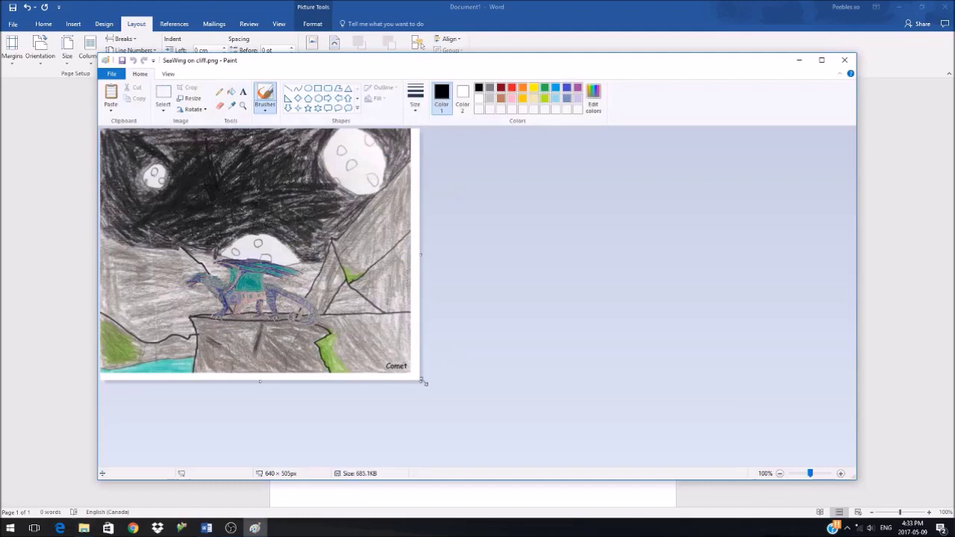
Crop the white right and bottom edges of the image down to 622 × 491px
left_click_drag(424, 382, 413, 380)
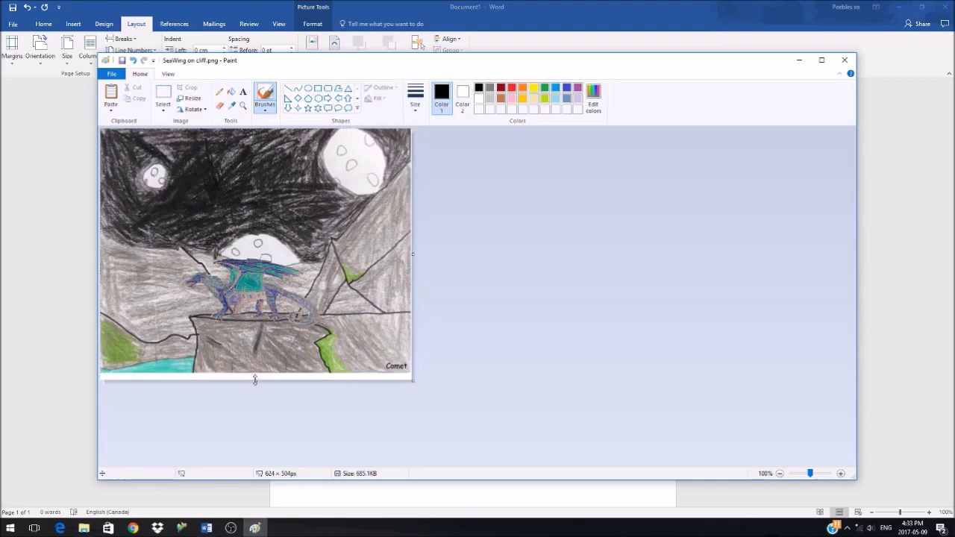
left_click_drag(256, 381, 256, 373)
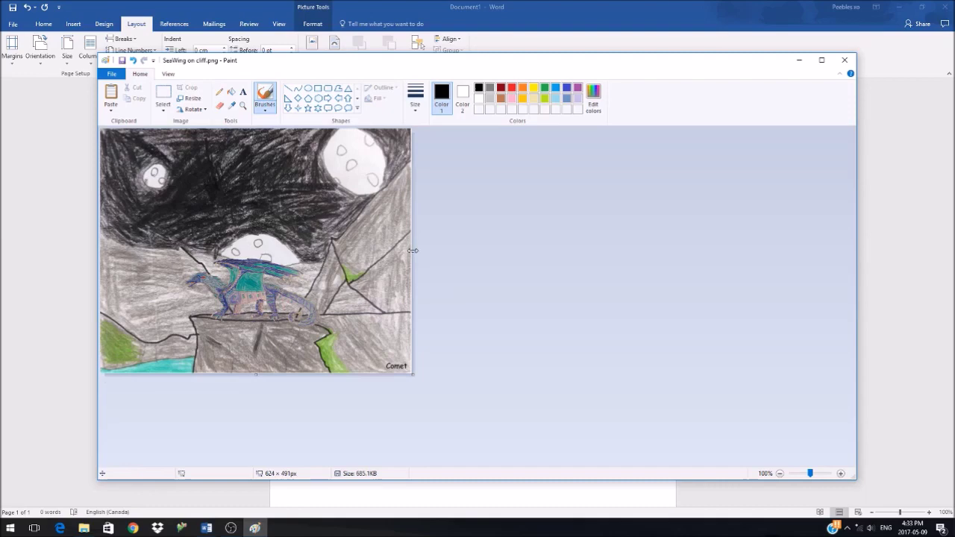
left_click_drag(412, 250, 411, 250)
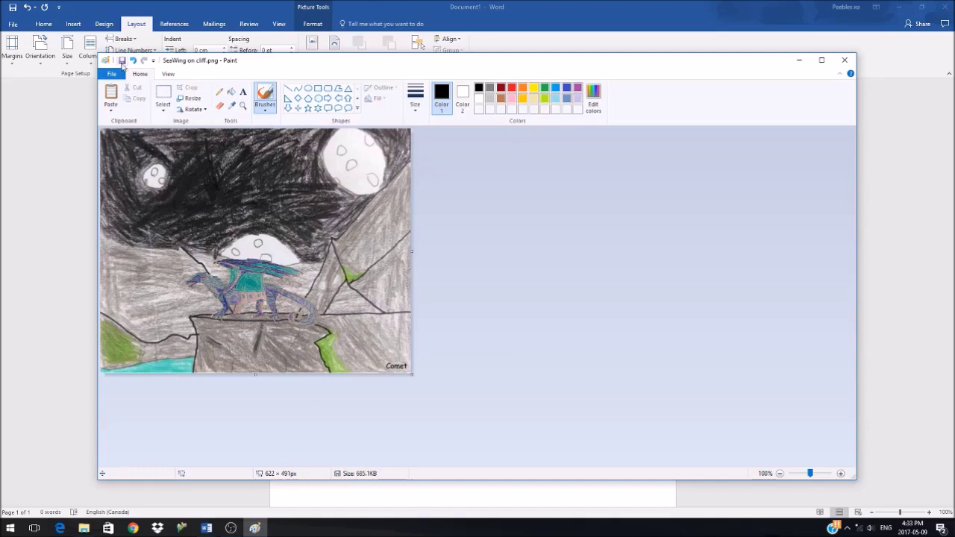
Save the cropped image and close Paint and File Explorer
left_click(122, 62)
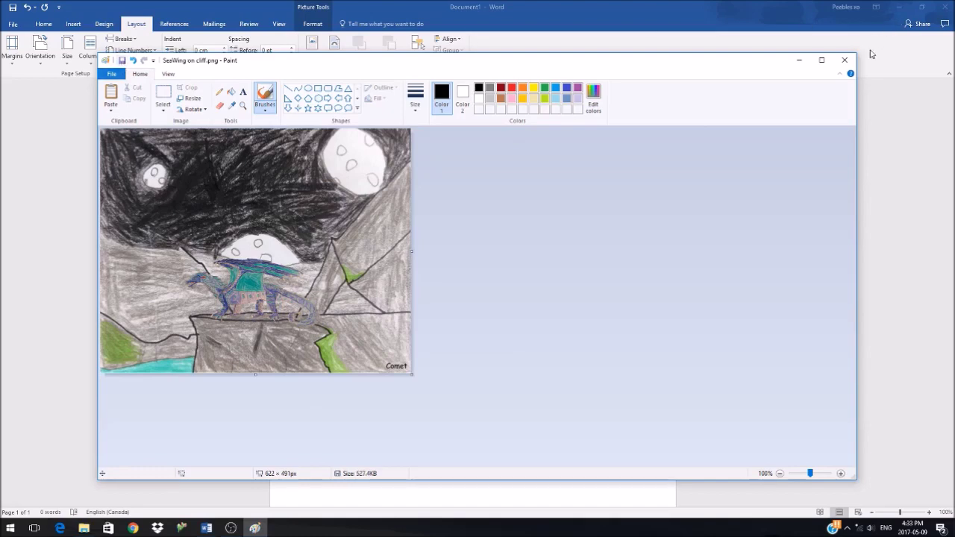
left_click(844, 60)
left_click(807, 165)
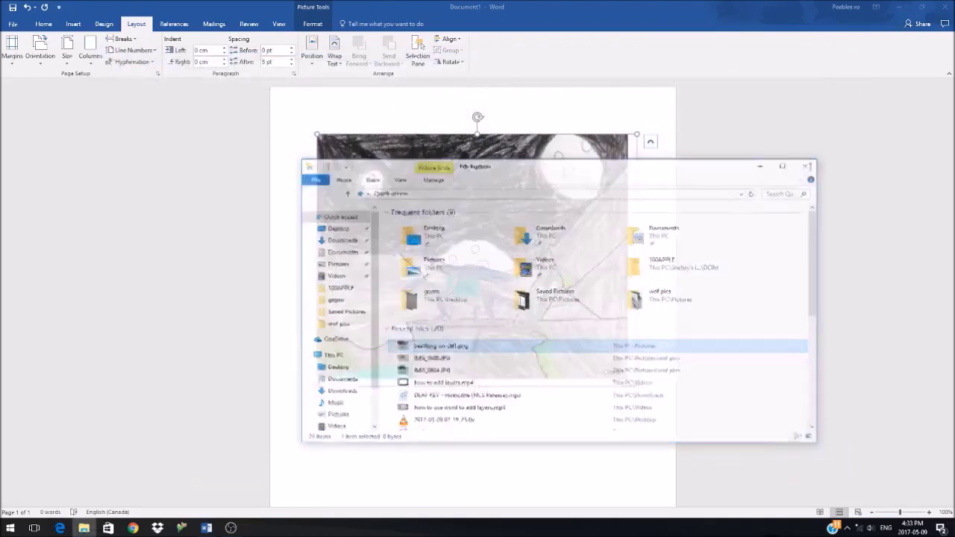